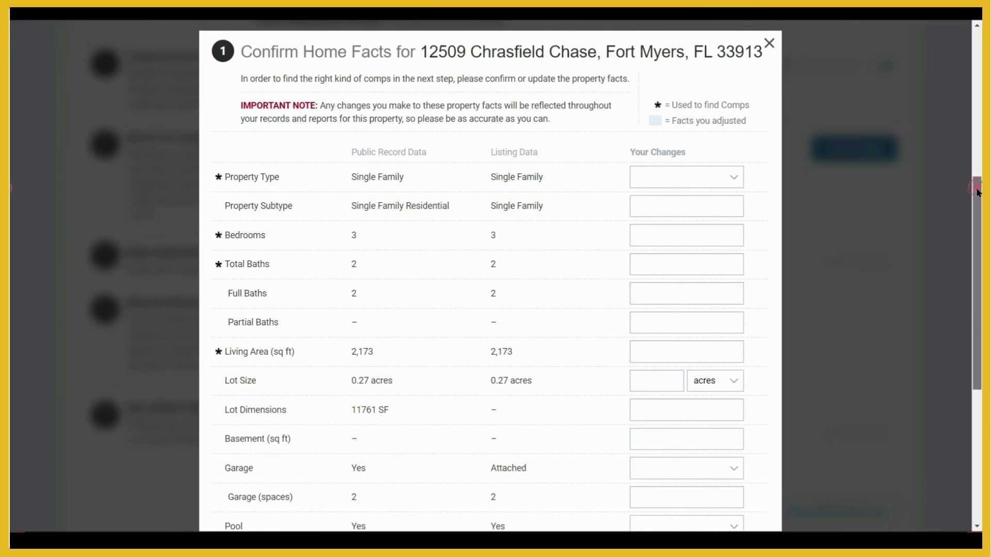
drag(971, 186, 971, 190)
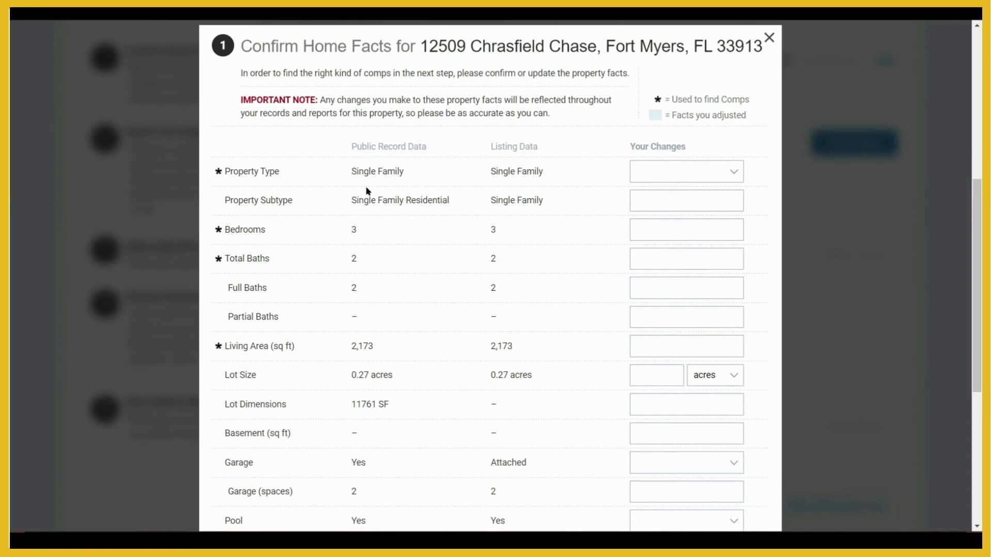
drag(977, 187, 979, 265)
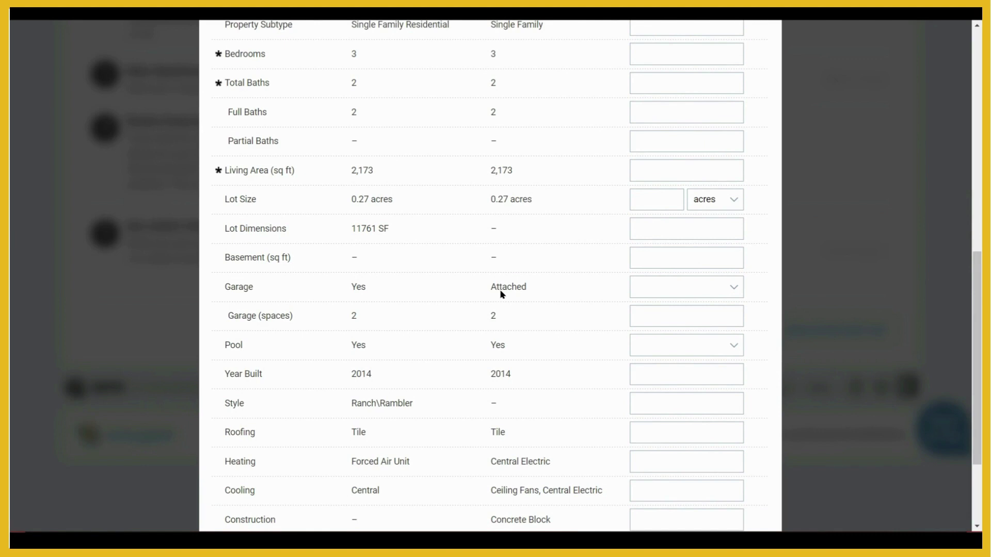
click(737, 290)
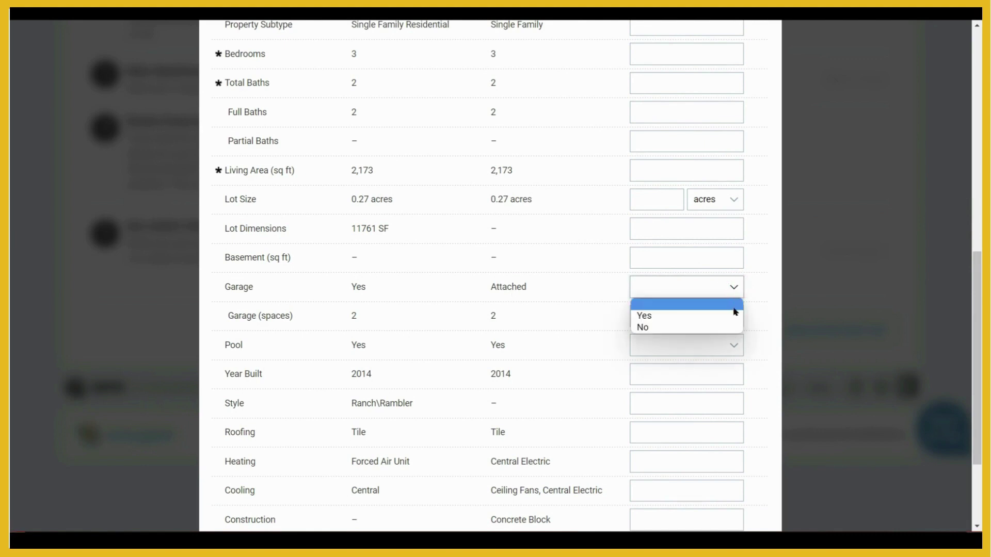
click(733, 289)
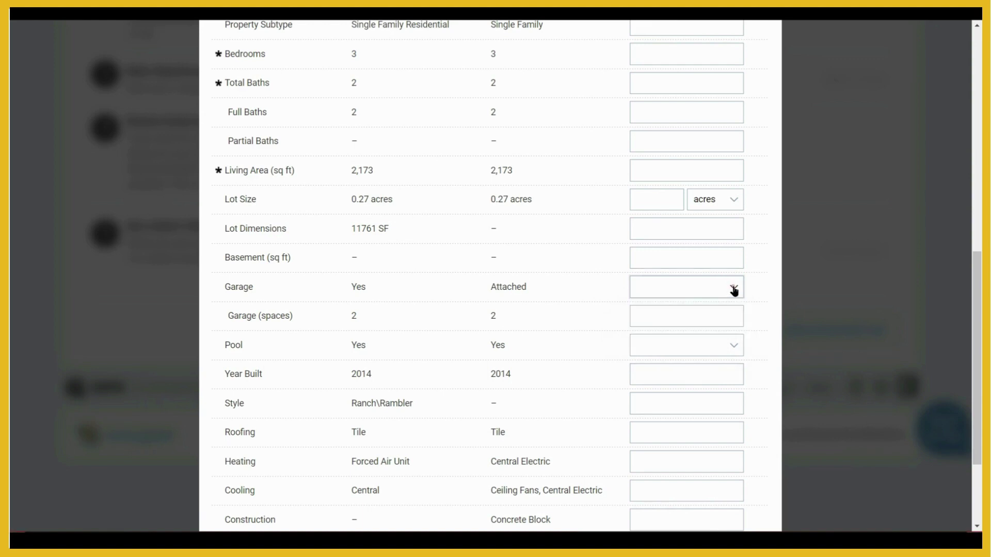
click(723, 319)
text(3)
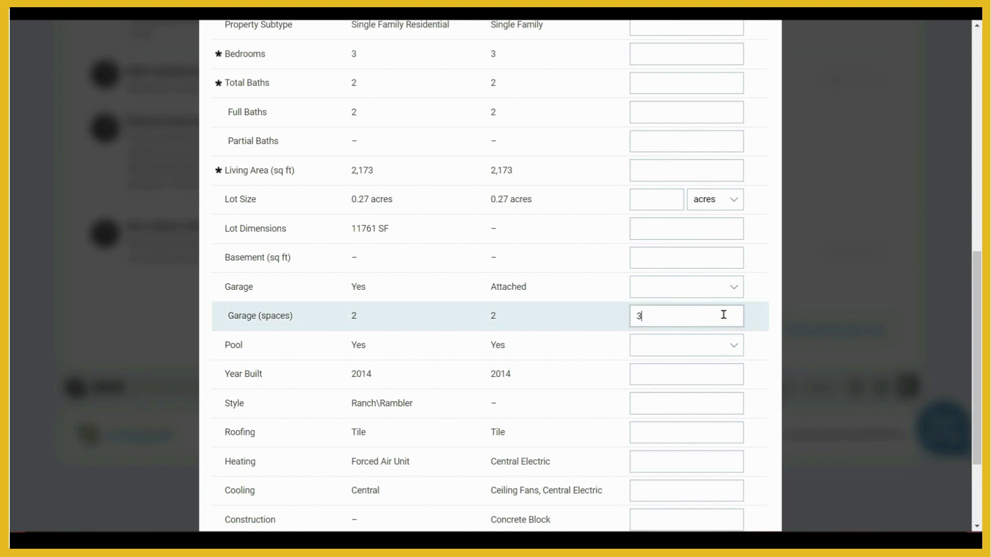
click(669, 313)
key(BackSpace)
drag(977, 267, 974, 330)
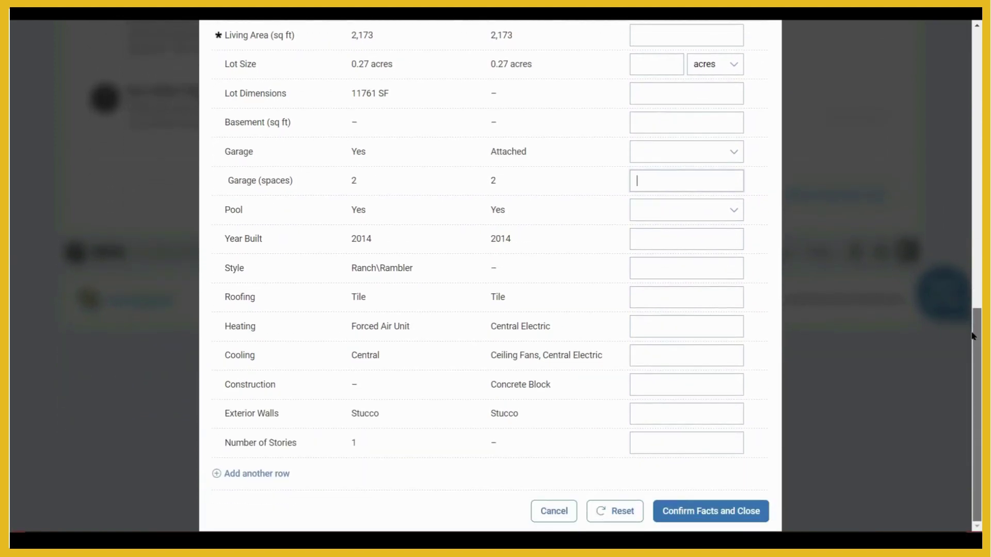
click(339, 497)
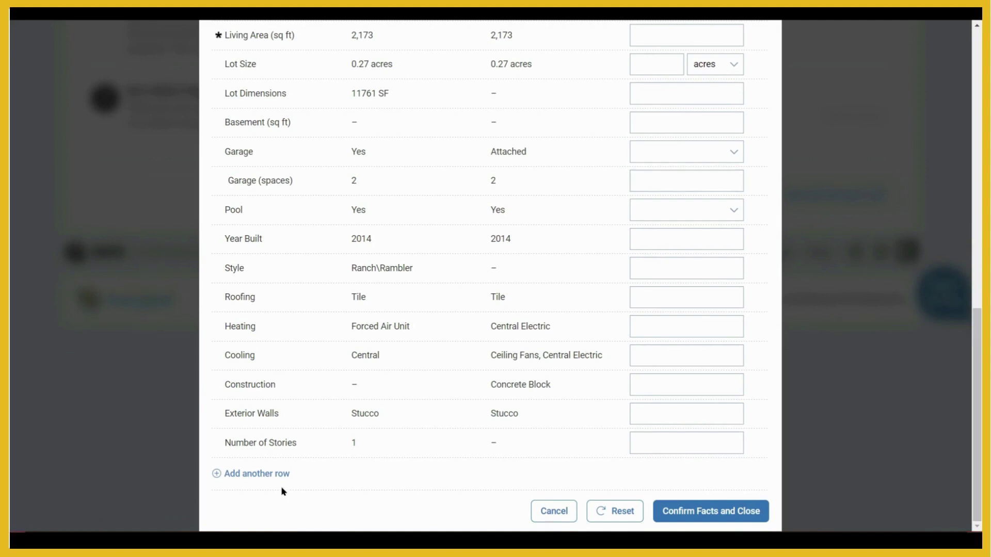
Add a Gated Community custom fact row to the home facts.
click(249, 479)
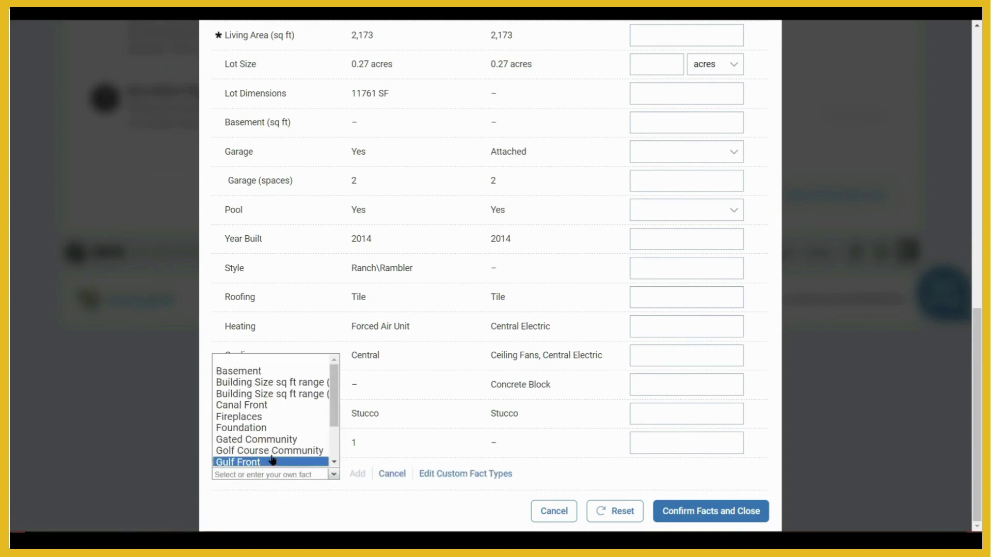
drag(335, 399, 333, 419)
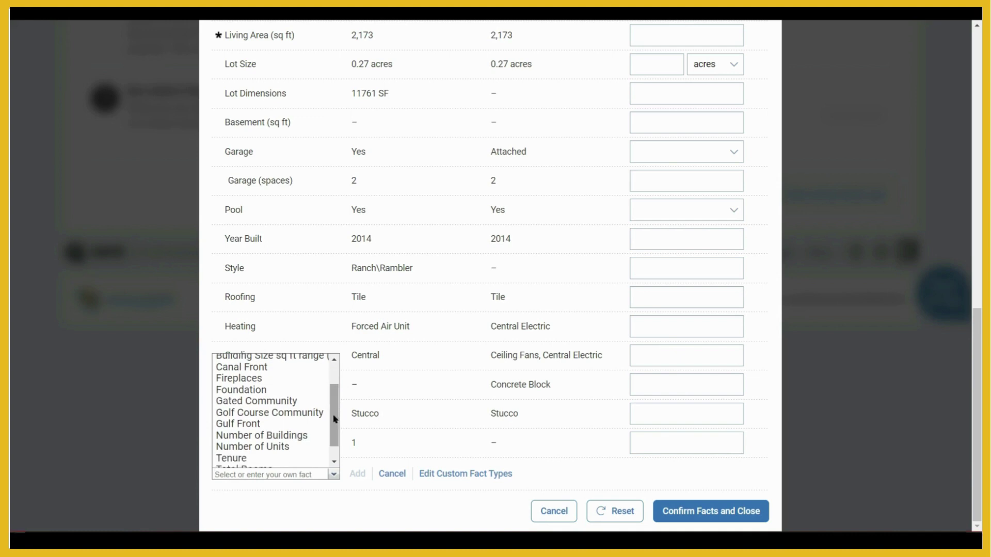
click(271, 404)
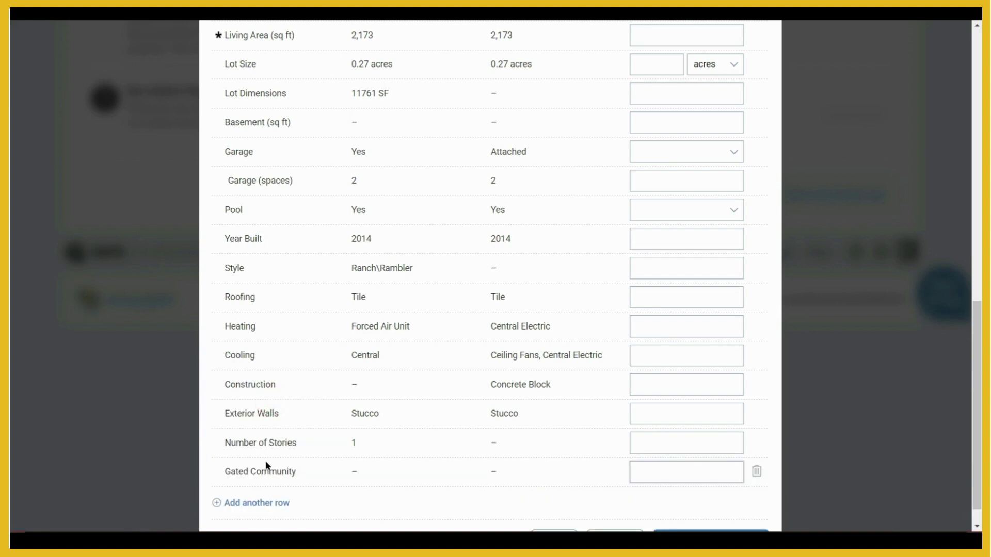
Add a Water Front fact row, then select the value fields of both new rows.
scroll(266, 465, down, 1)
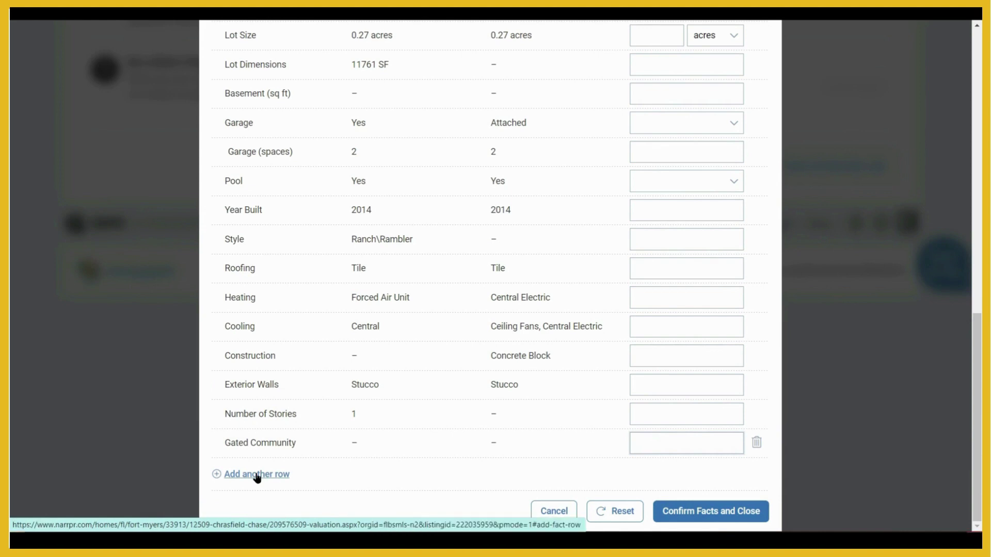
click(255, 475)
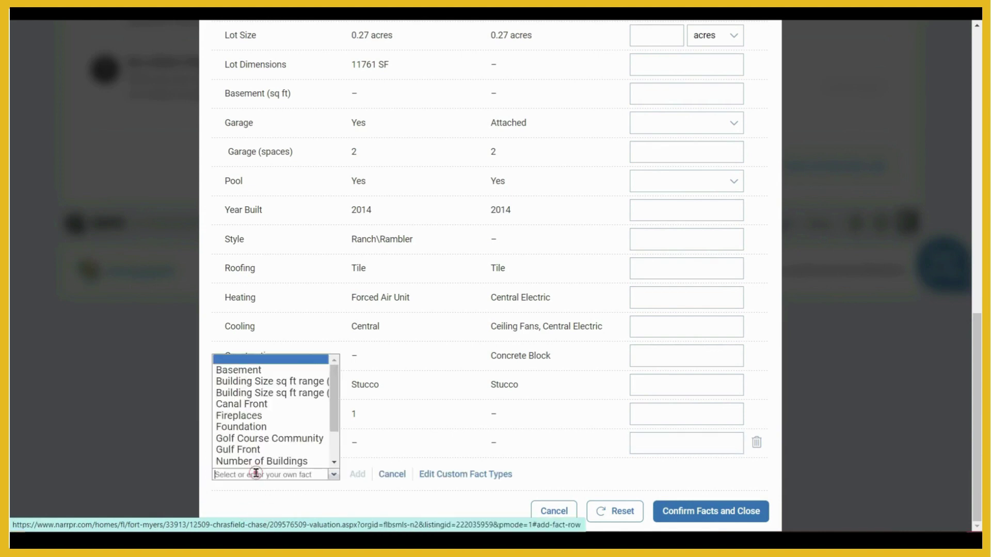
scroll(334, 411, down, 2)
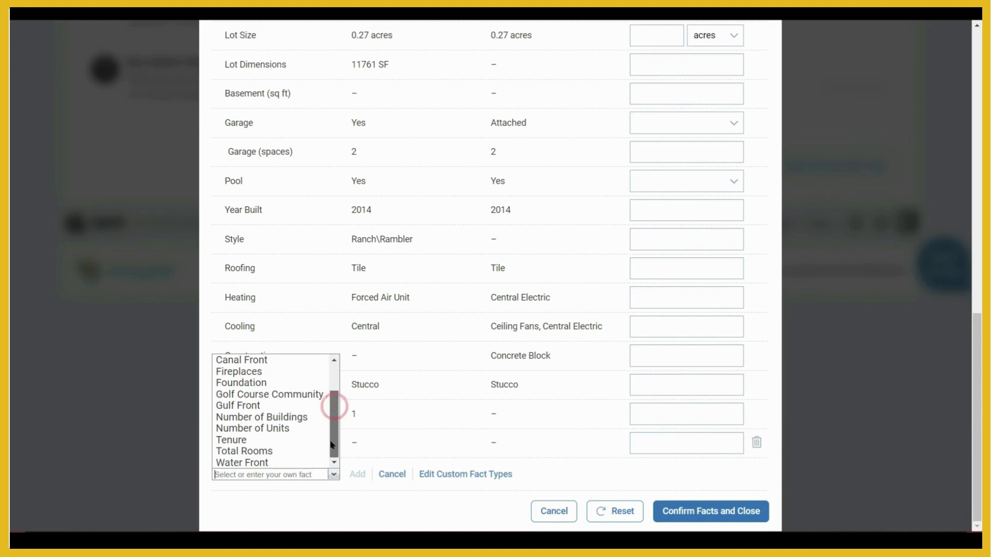
click(276, 464)
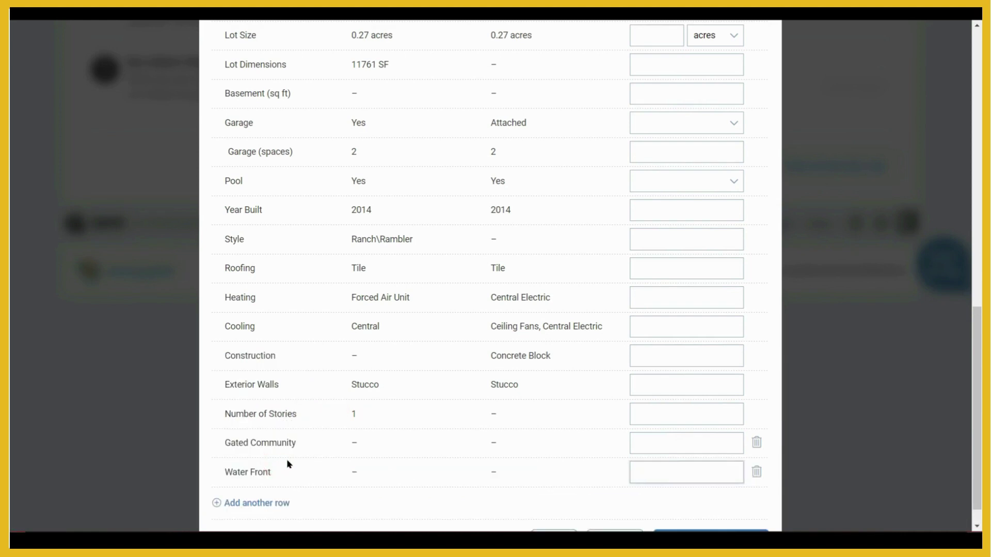
scroll(635, 500, down, 1)
click(671, 416)
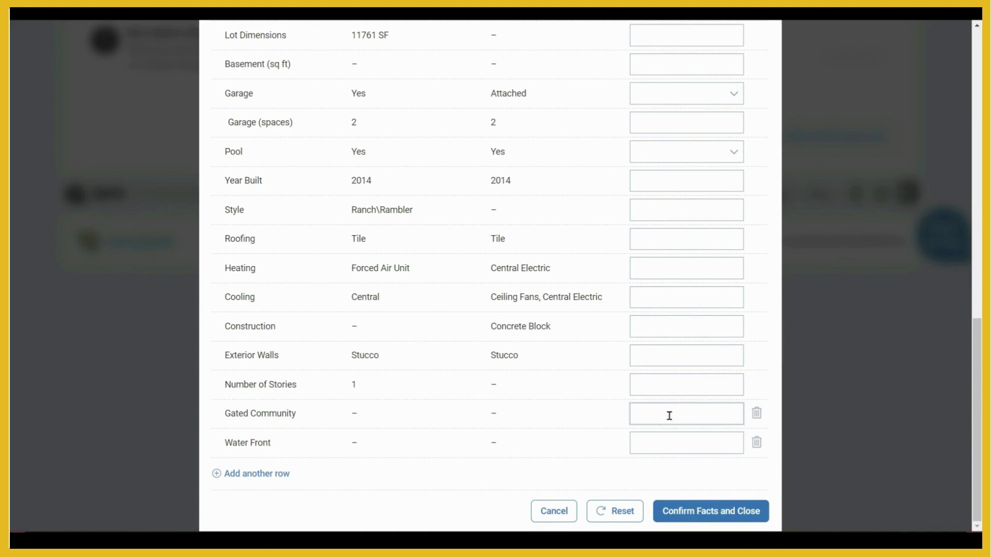
click(657, 444)
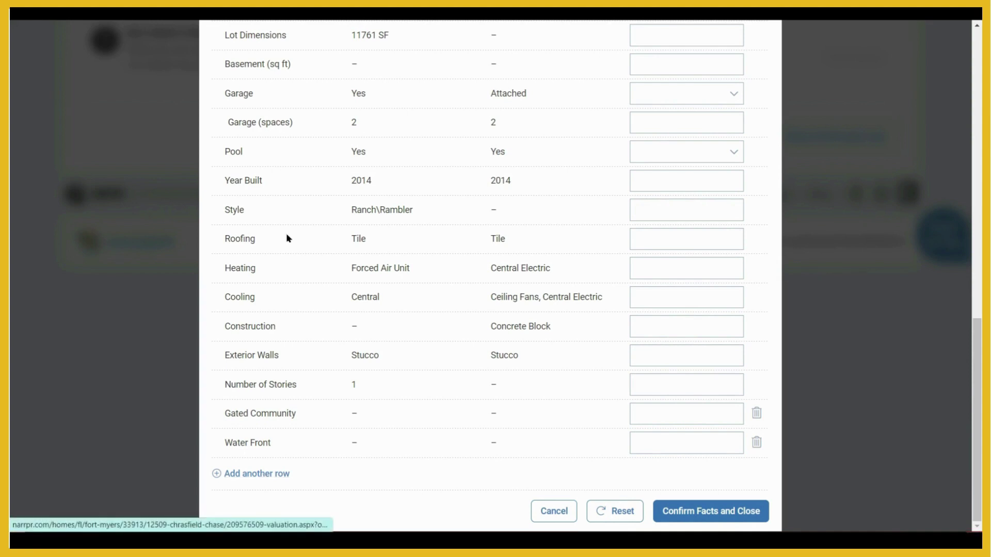
Add a custom fact row named 'Canal Front'.
click(254, 473)
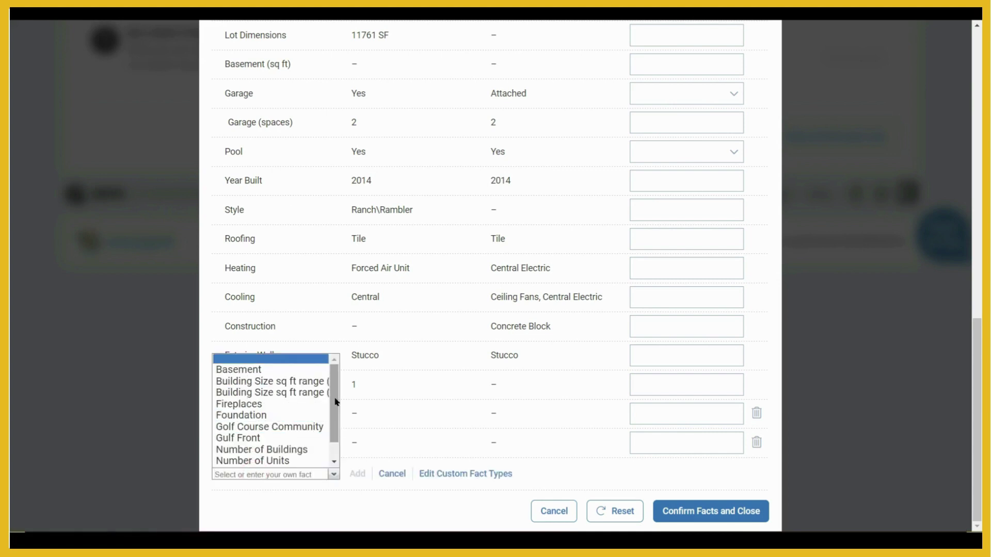
drag(333, 389, 333, 431)
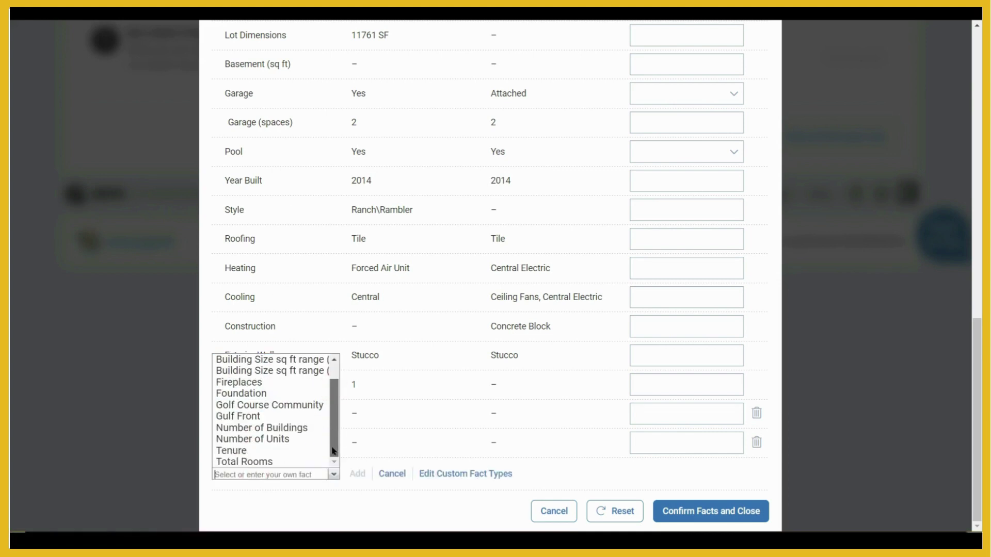
click(235, 473)
click(236, 473)
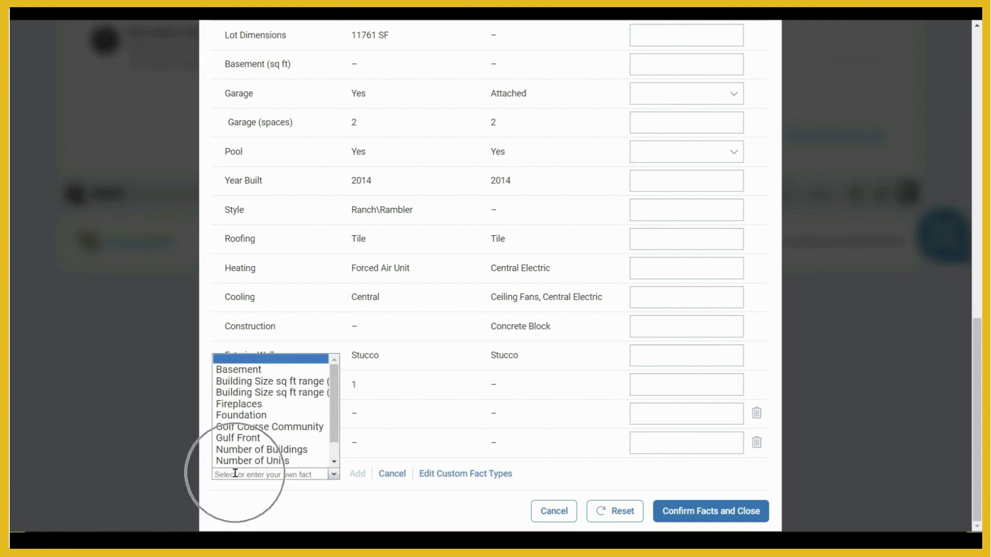
click(236, 472)
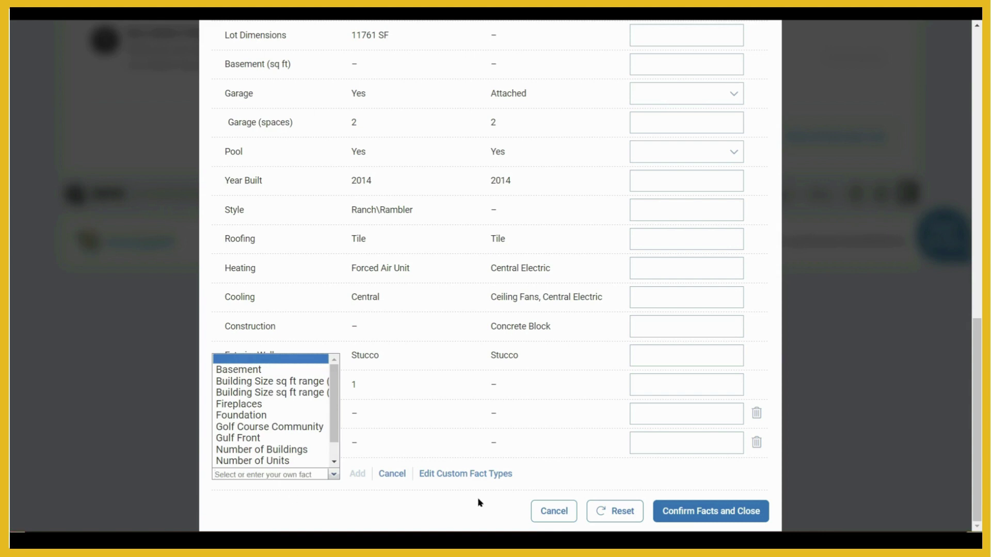
text(Canal)
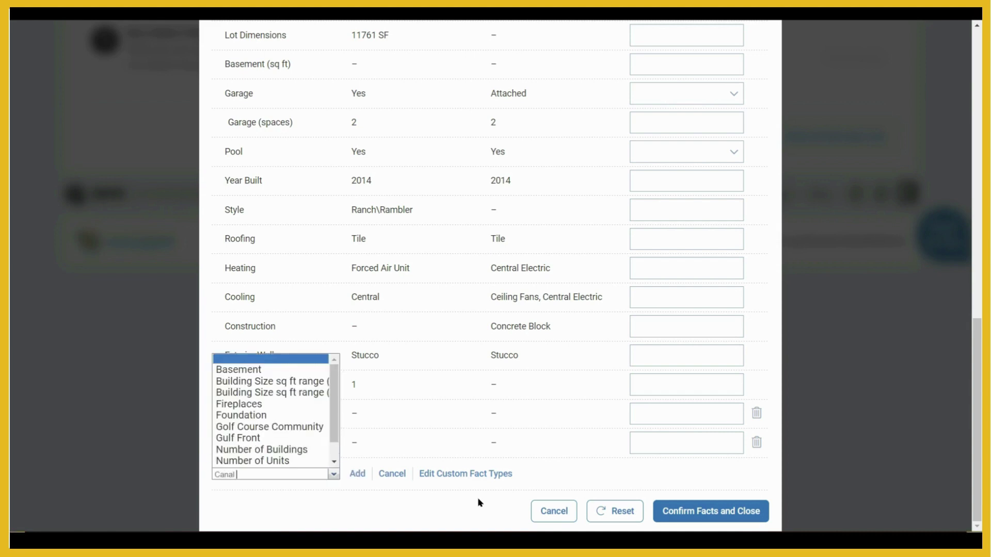
text( Front)
click(358, 475)
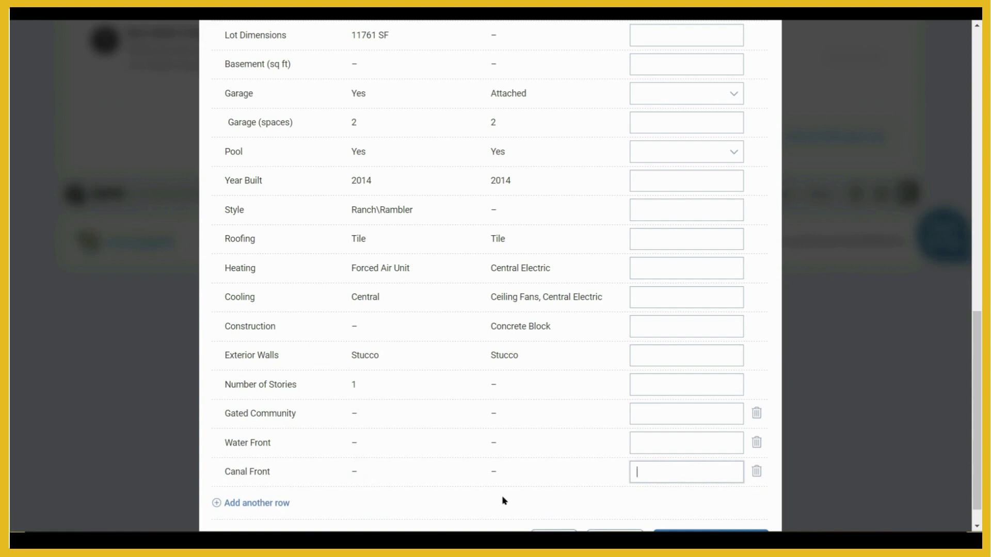
Delete the Water Front row and confirm the home facts.
scroll(743, 478, down, 1)
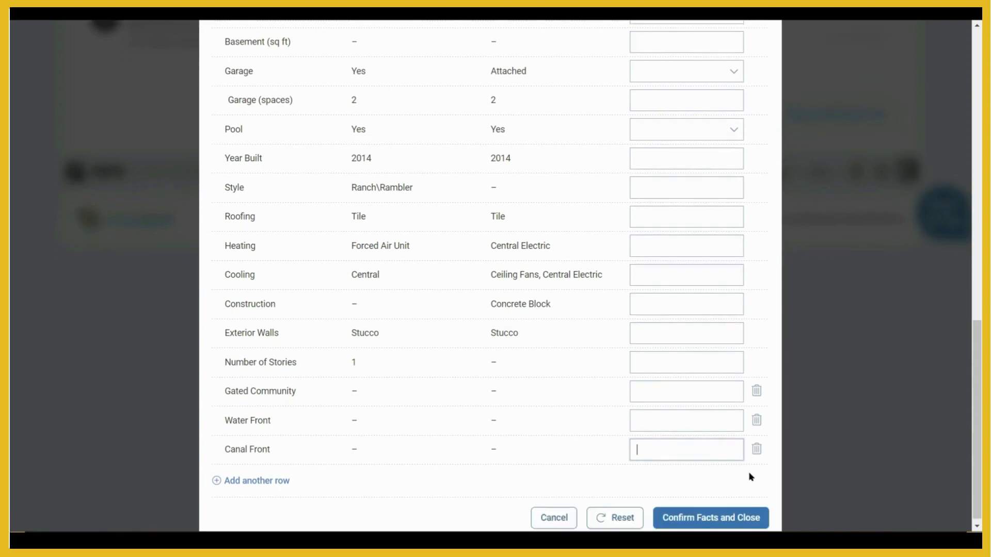
click(757, 414)
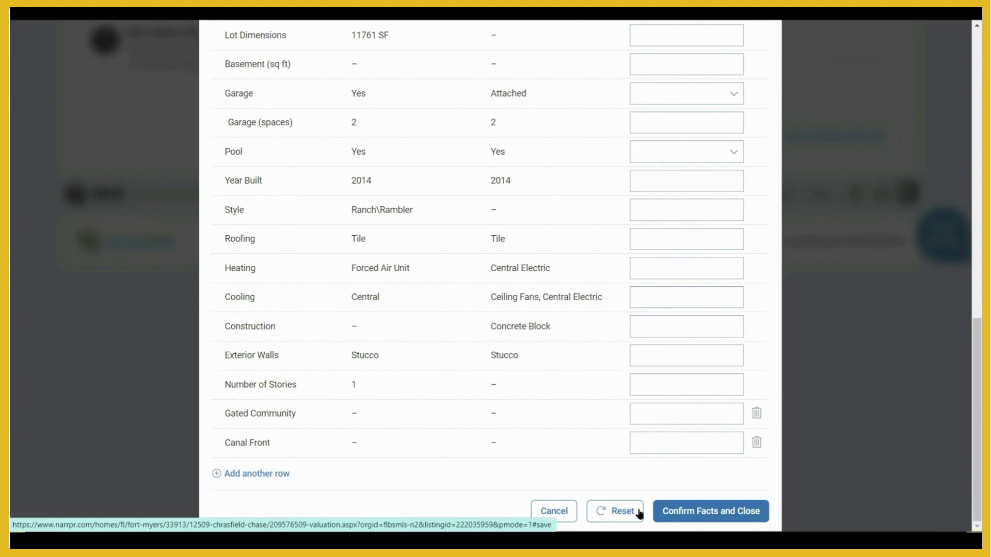
click(621, 516)
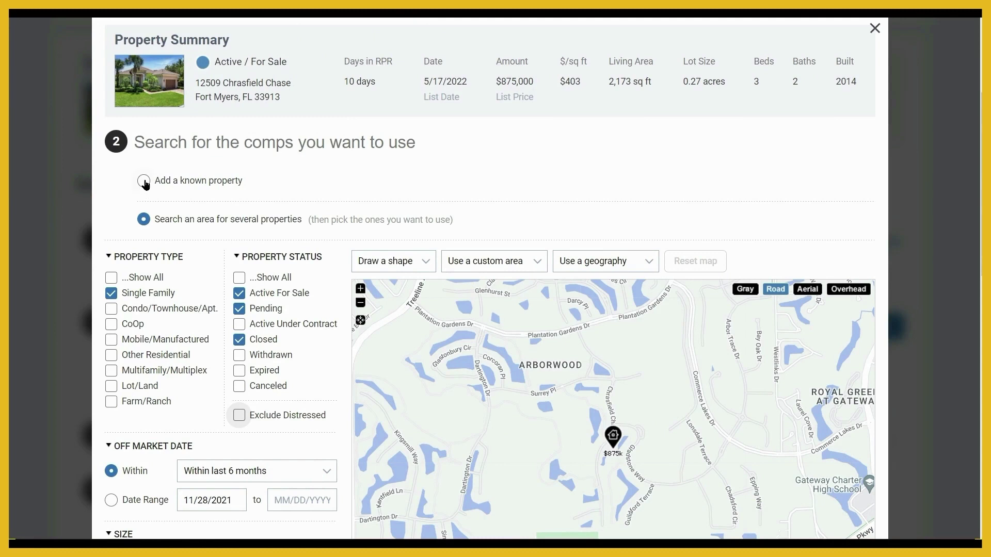
click(143, 181)
click(271, 182)
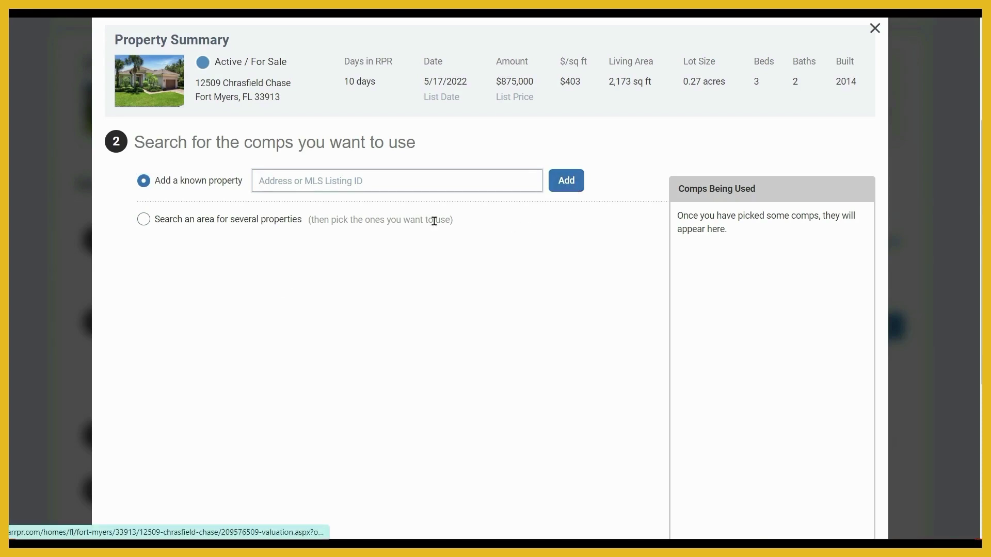
click(143, 222)
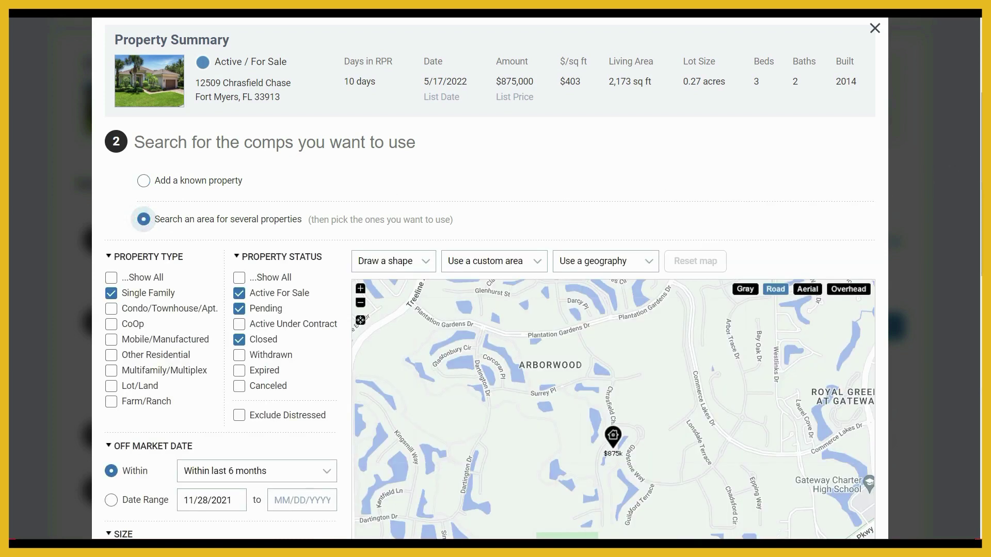
scroll(485, 278, down, 4)
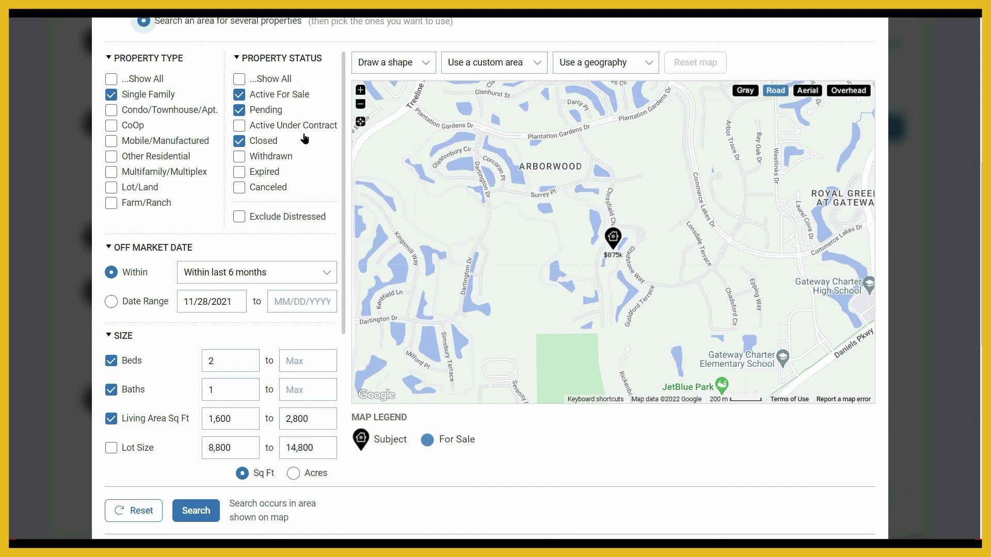
Include expired listings, exclude distressed properties, and limit off-market date to within the last 3 months.
click(239, 172)
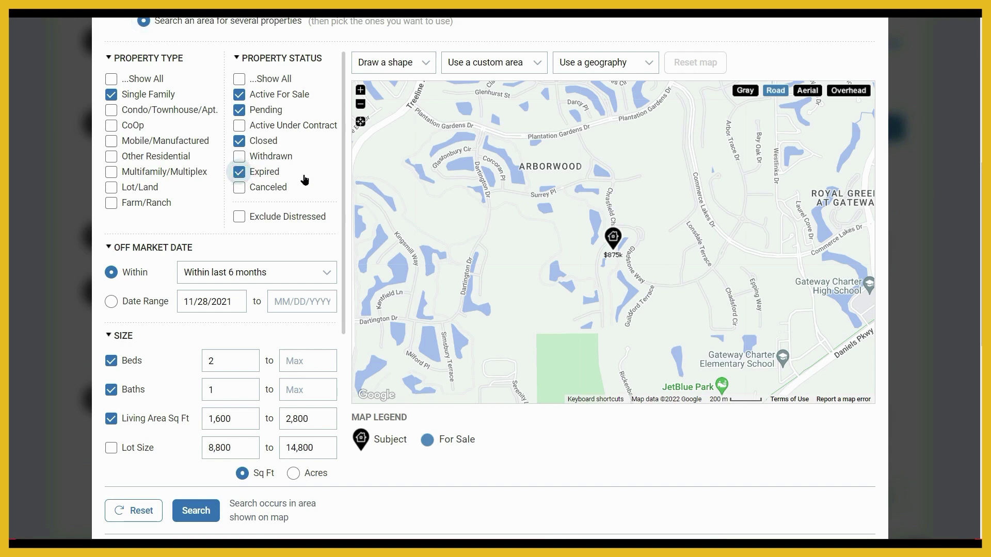
click(239, 217)
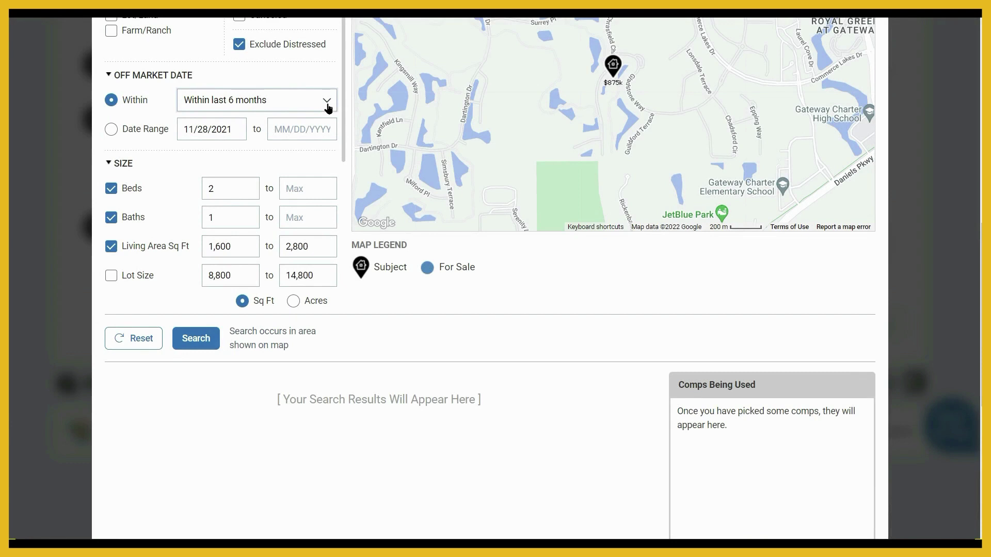
click(327, 107)
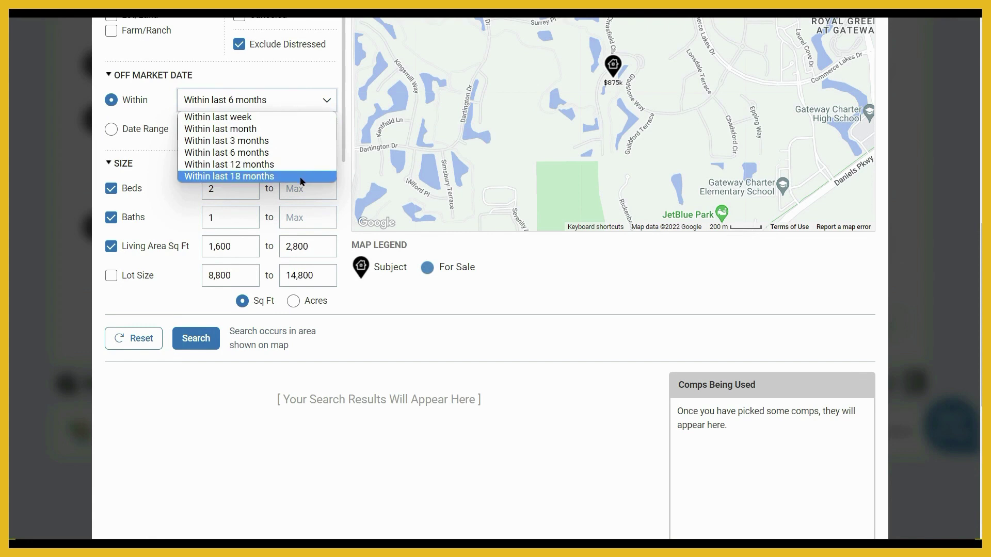
click(285, 146)
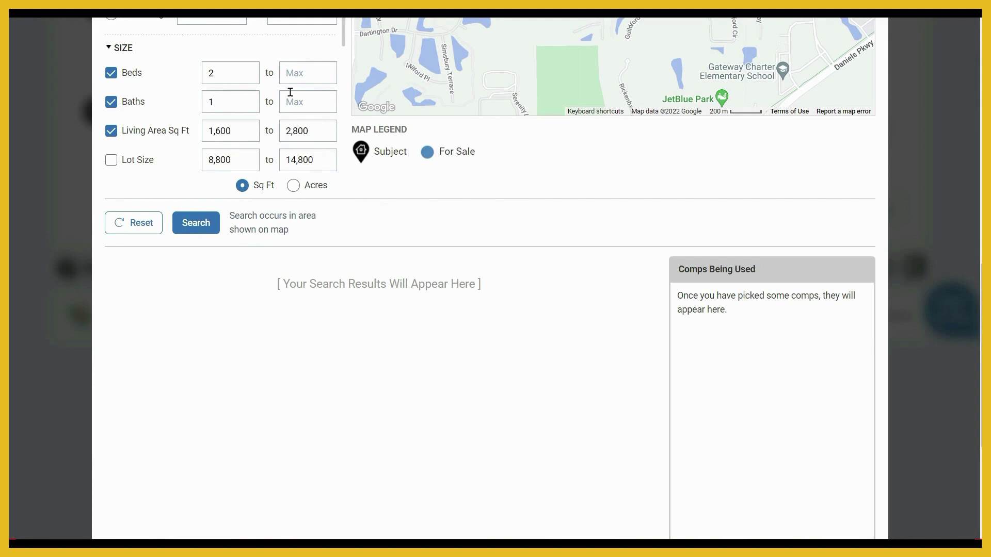
Set Beds Max to 4 and Baths Max to 3, leaving Lot Size unchecked.
click(287, 73)
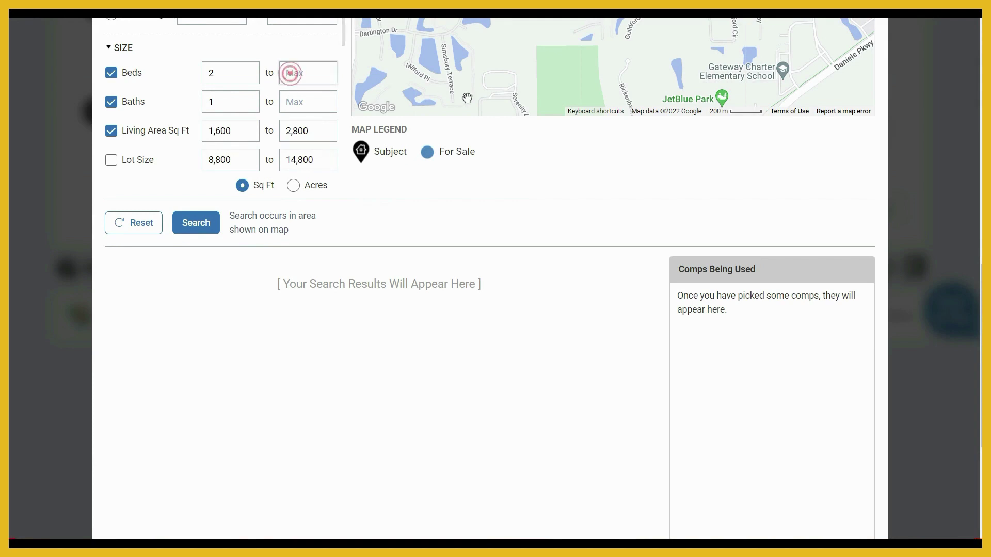
text(4)
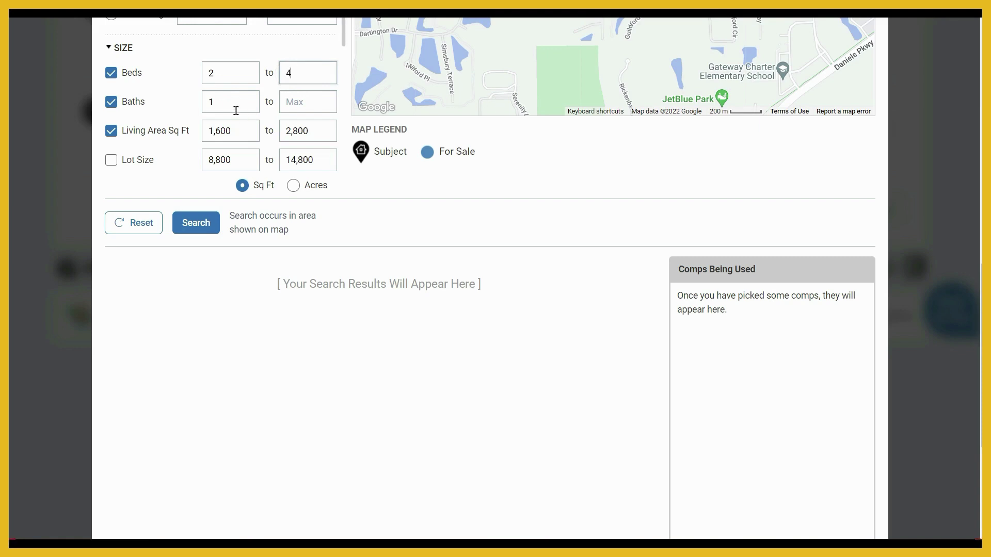
click(296, 104)
text(3)
click(110, 160)
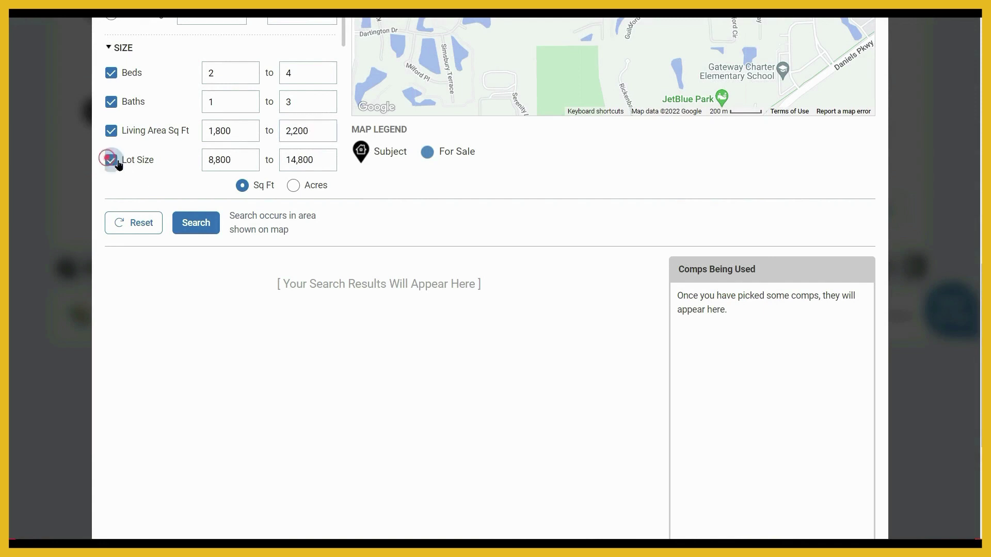
click(111, 160)
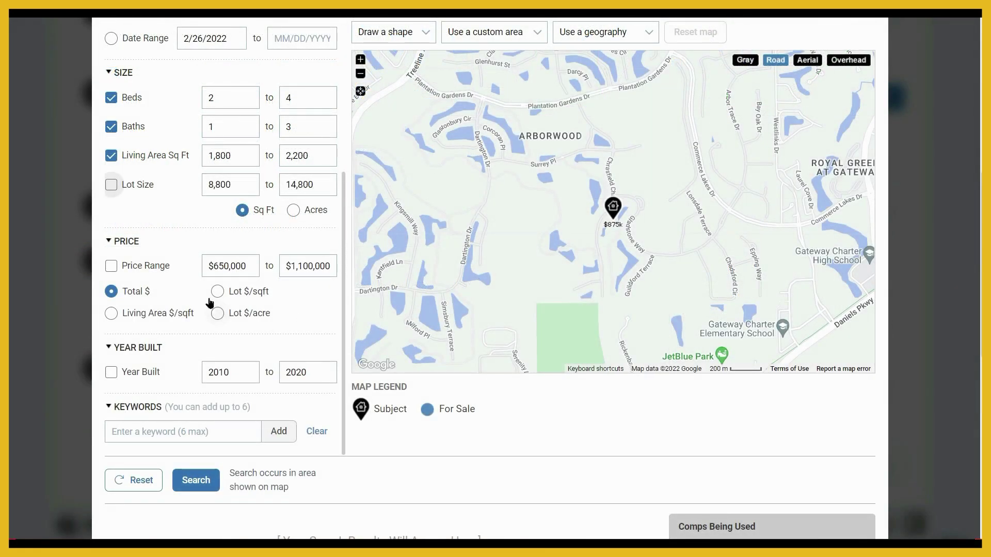
click(111, 267)
click(111, 266)
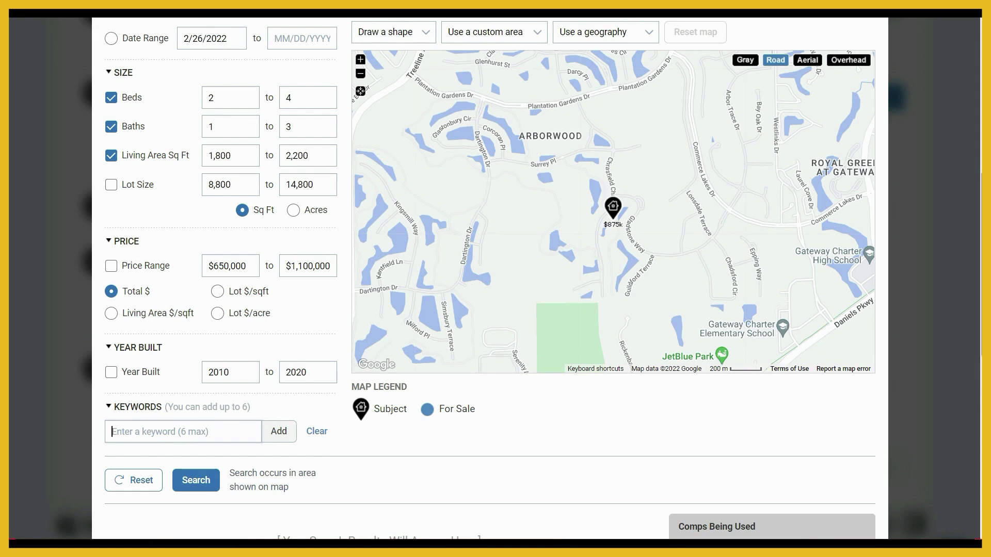
scroll(483, 324, up, 2)
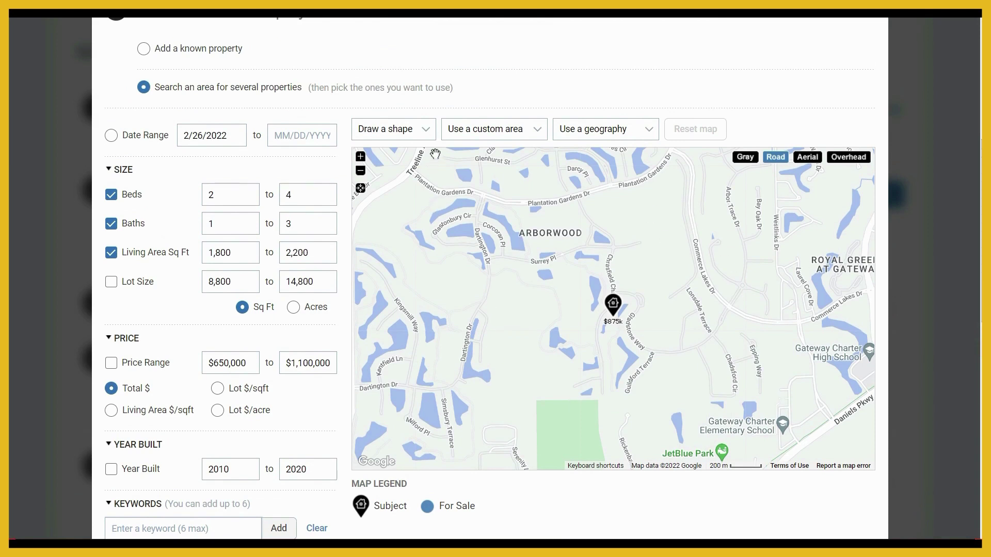
click(425, 132)
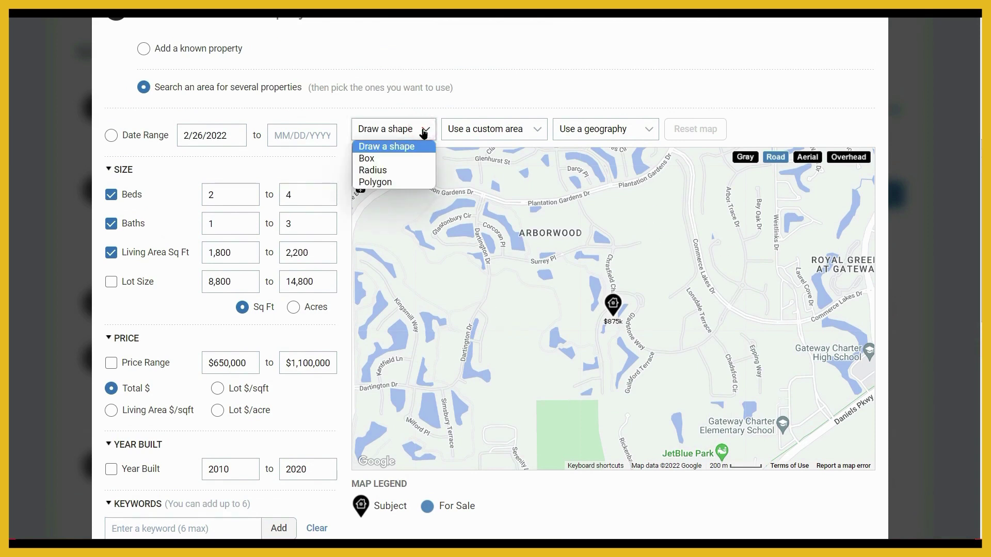
click(520, 132)
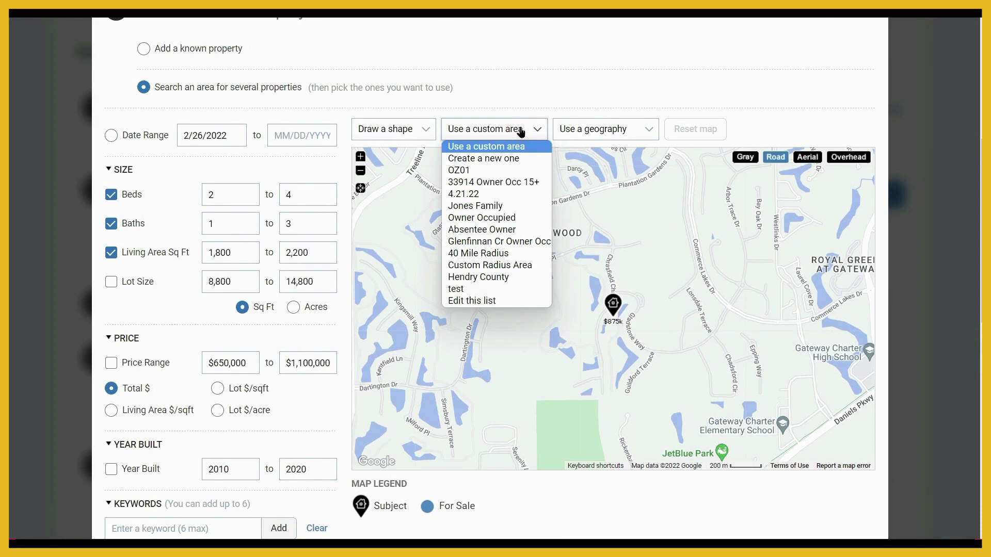
click(629, 132)
click(638, 131)
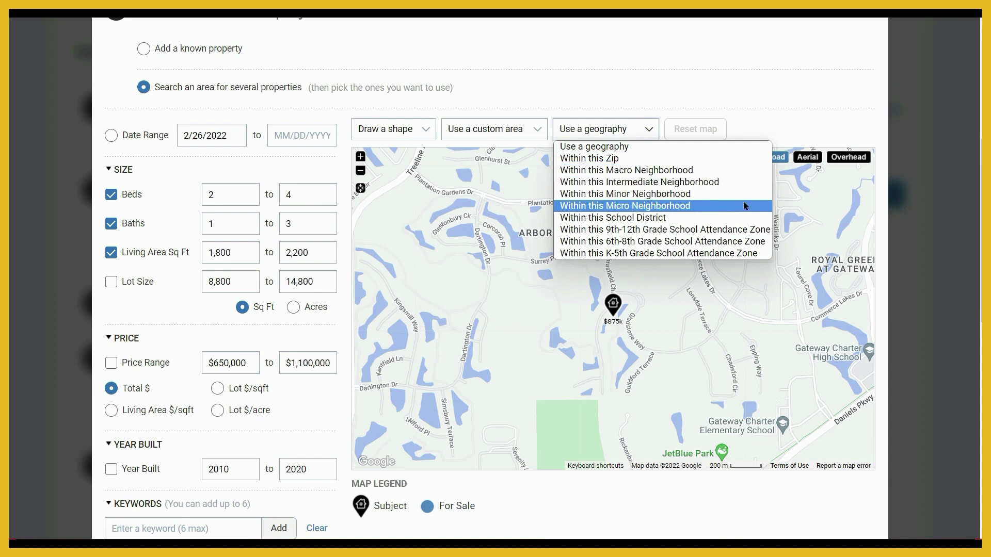
click(946, 181)
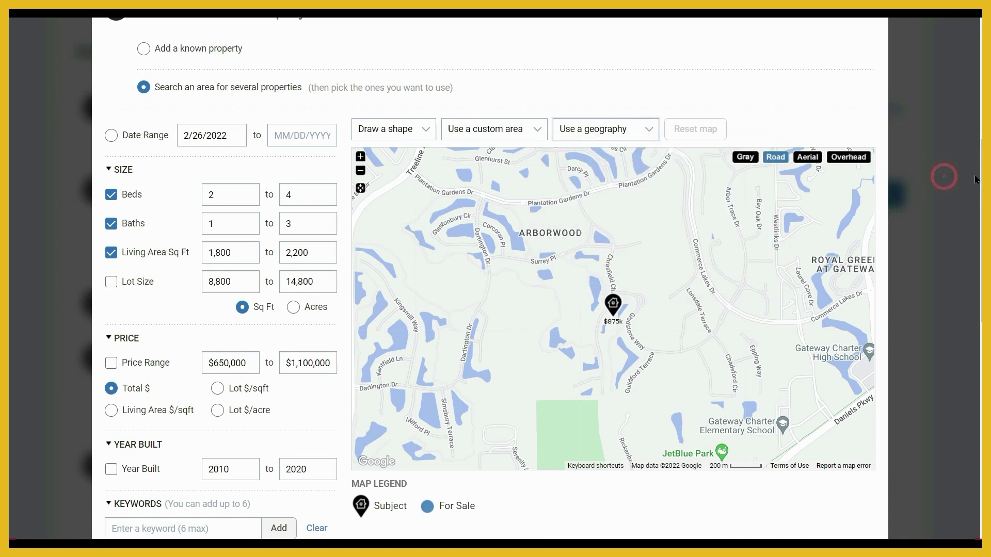
scroll(981, 172, down, 1)
scroll(980, 171, down, 4)
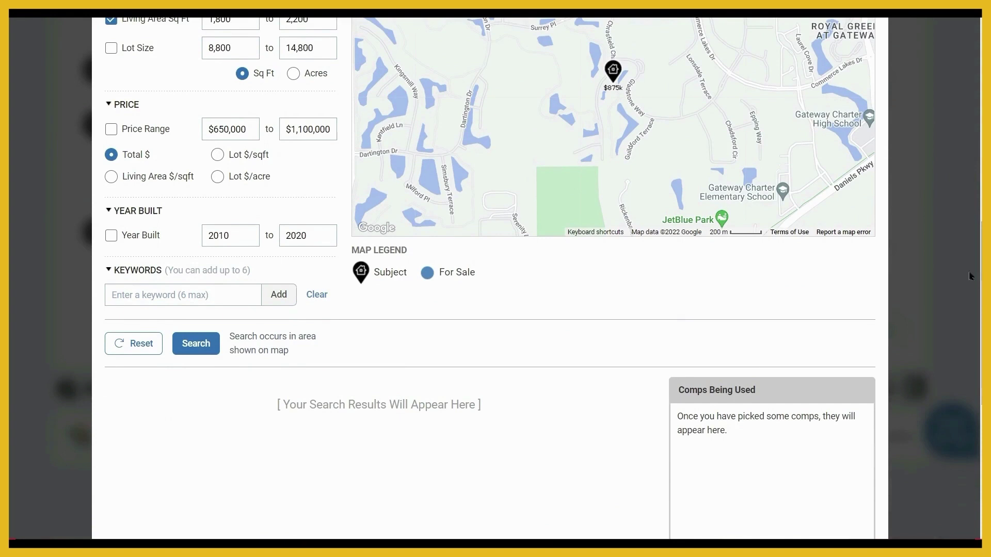
Run the comp search and preview the $702k sold and $875k pending homes on the map.
click(196, 346)
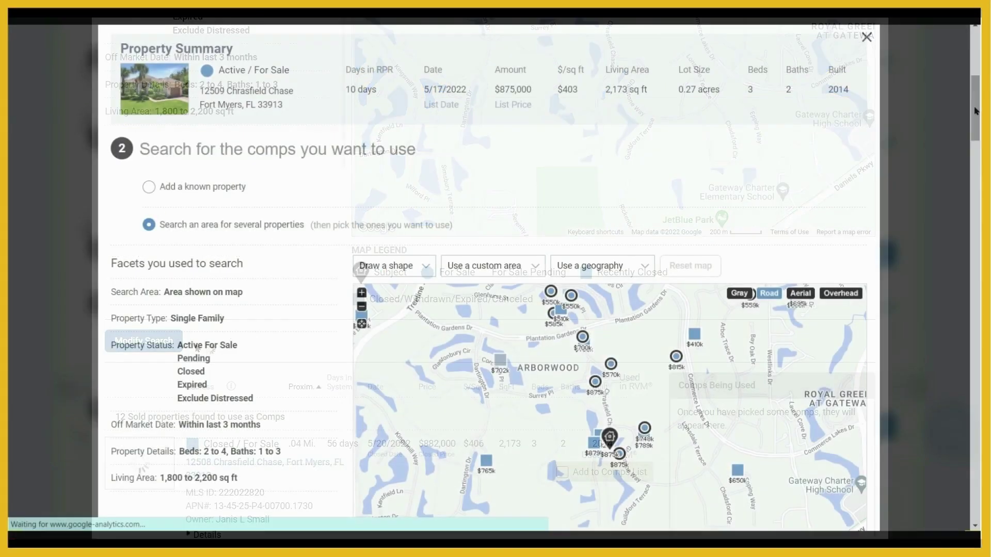
drag(976, 111, 976, 138)
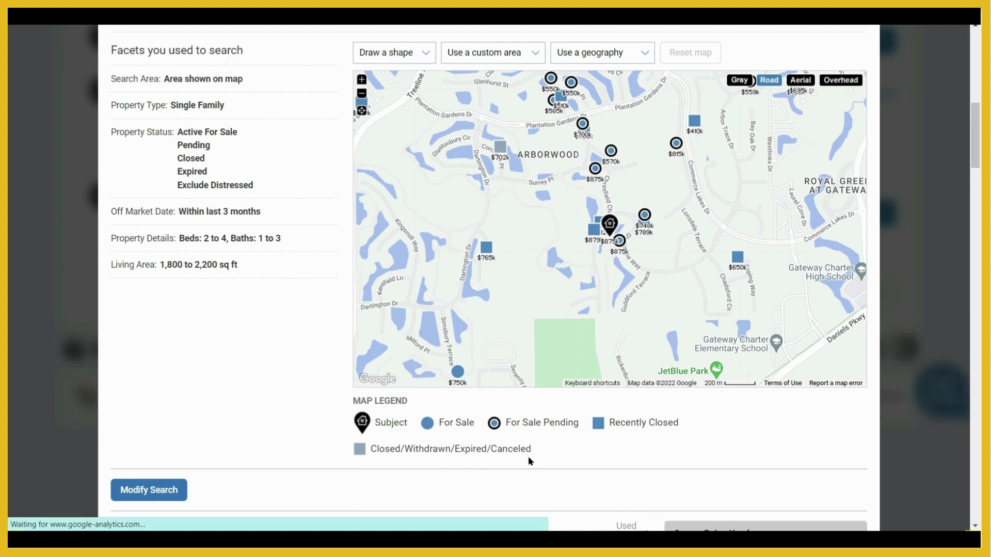
click(502, 149)
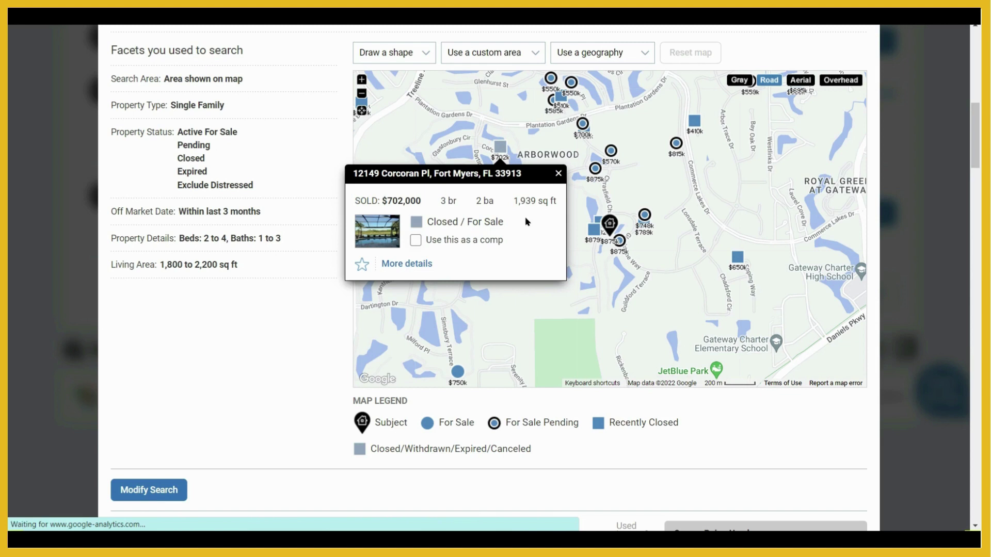
click(558, 173)
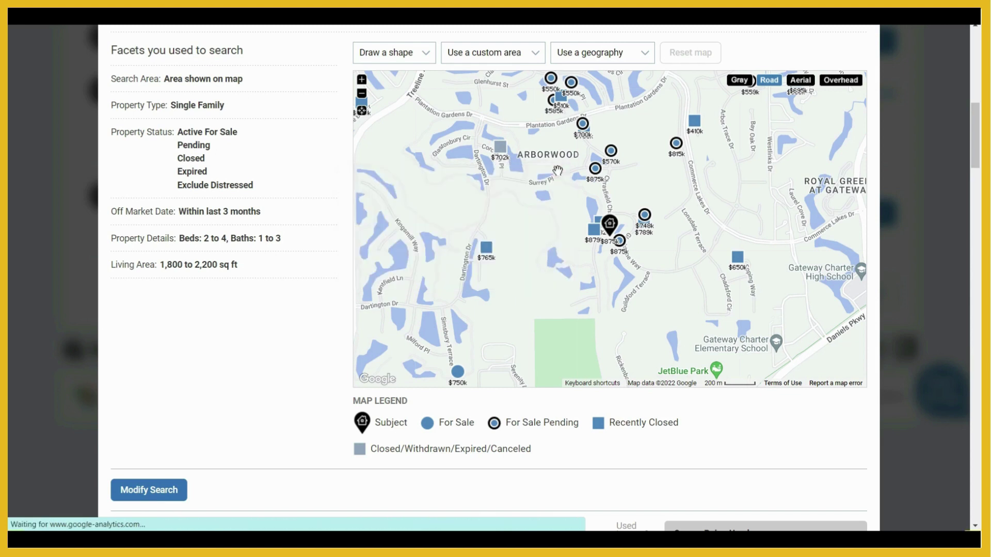
click(595, 168)
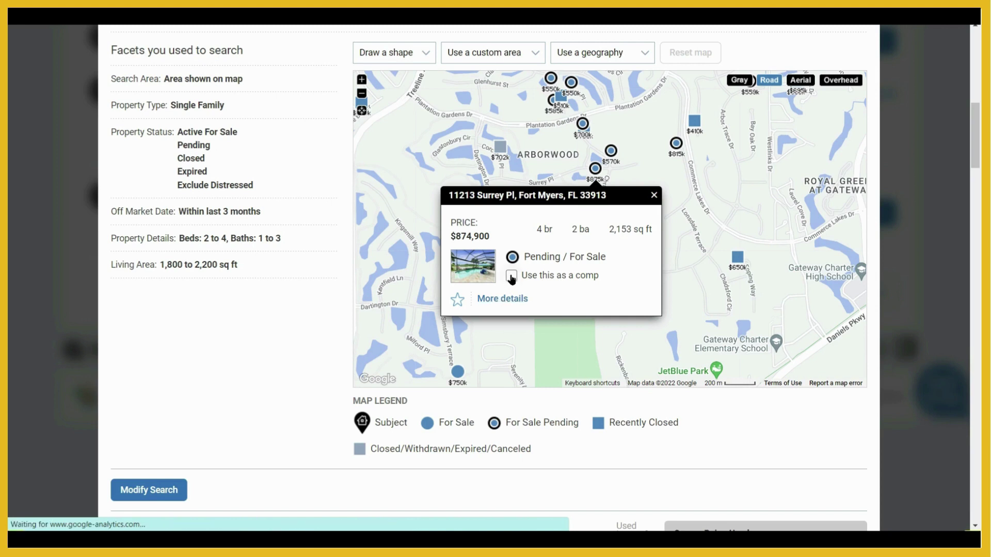
click(654, 195)
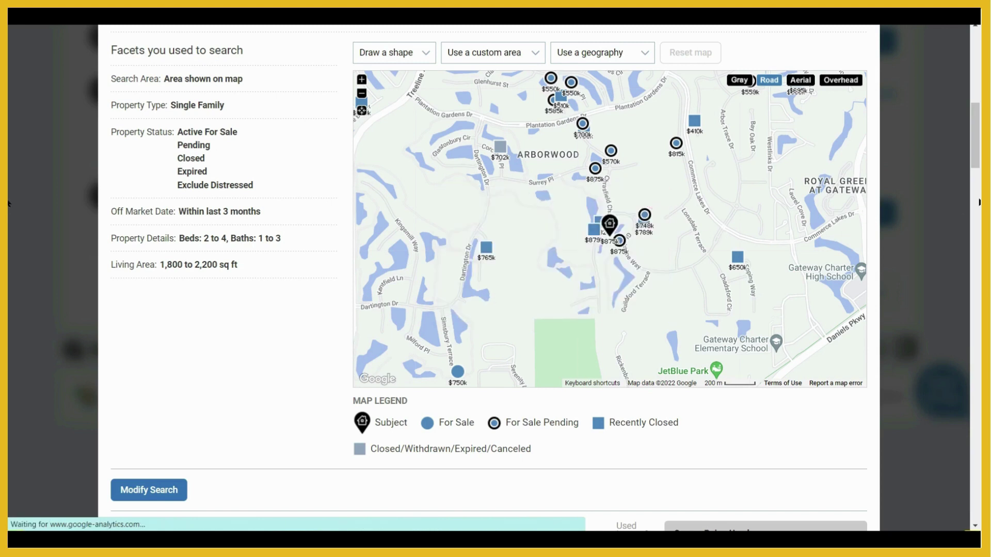
drag(974, 154, 974, 208)
Add the $882,000, $879,000 and $789,000 sold homes to the comps list.
scroll(470, 150, down, 2)
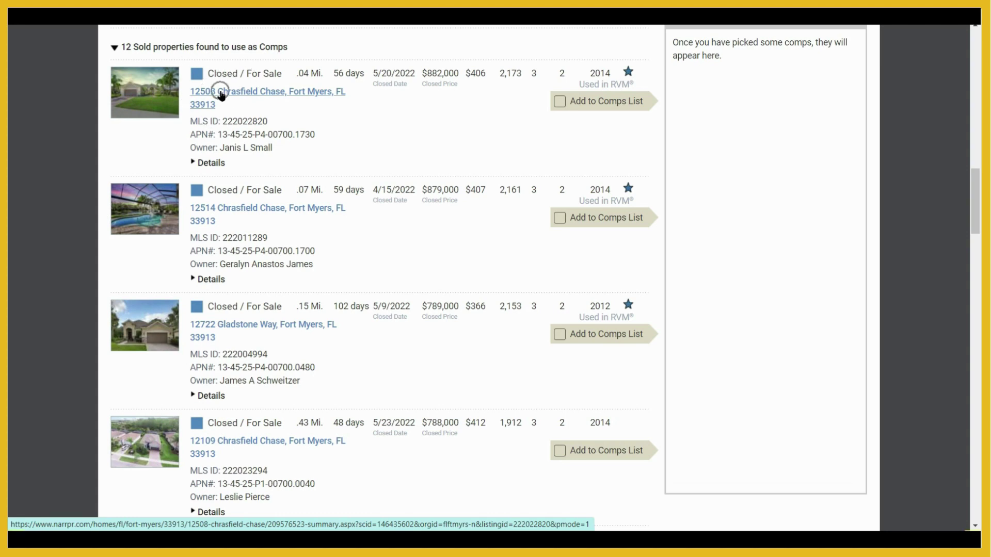
click(207, 163)
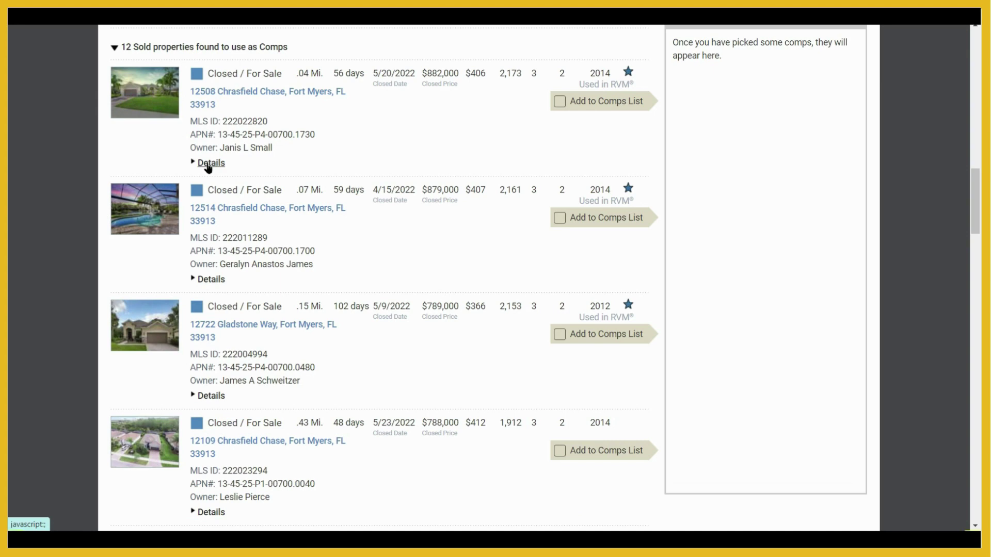
click(560, 101)
click(559, 217)
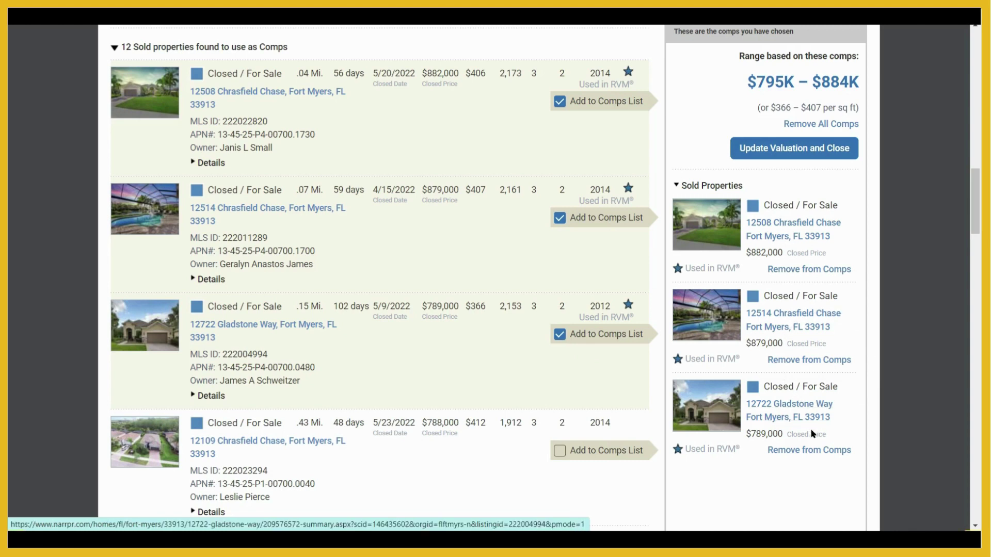
click(807, 451)
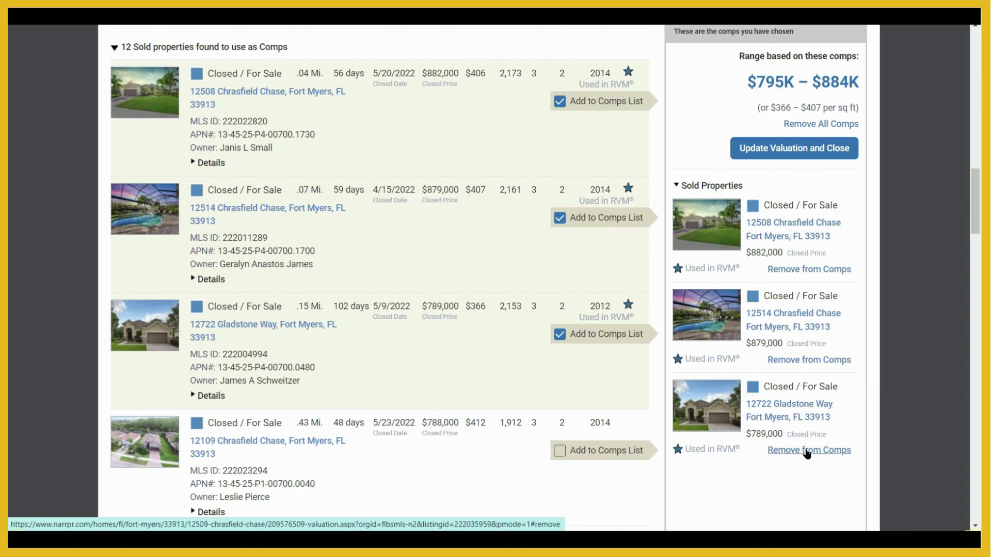
drag(977, 195, 977, 379)
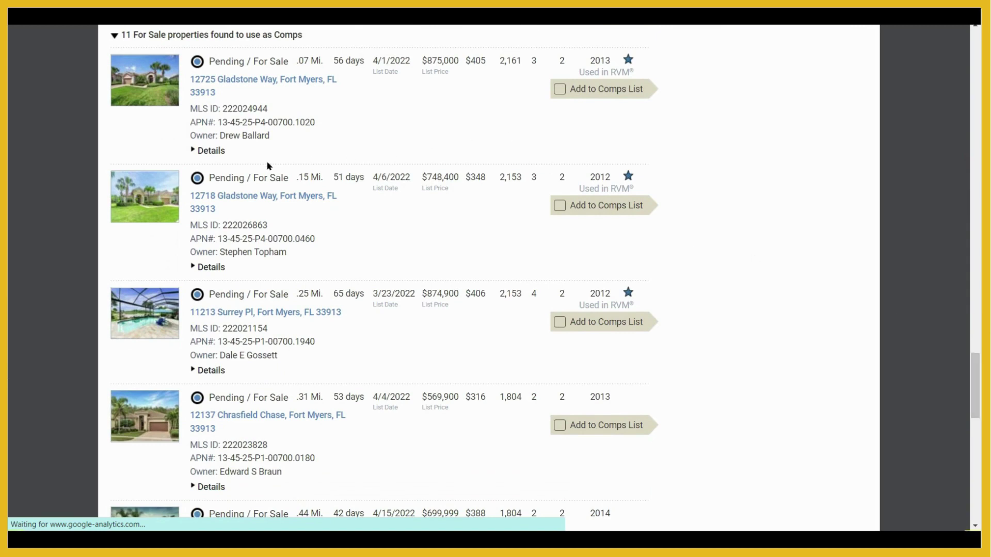
Add the $875,000, $748,400 and $874,900 pending listings as comps.
click(211, 150)
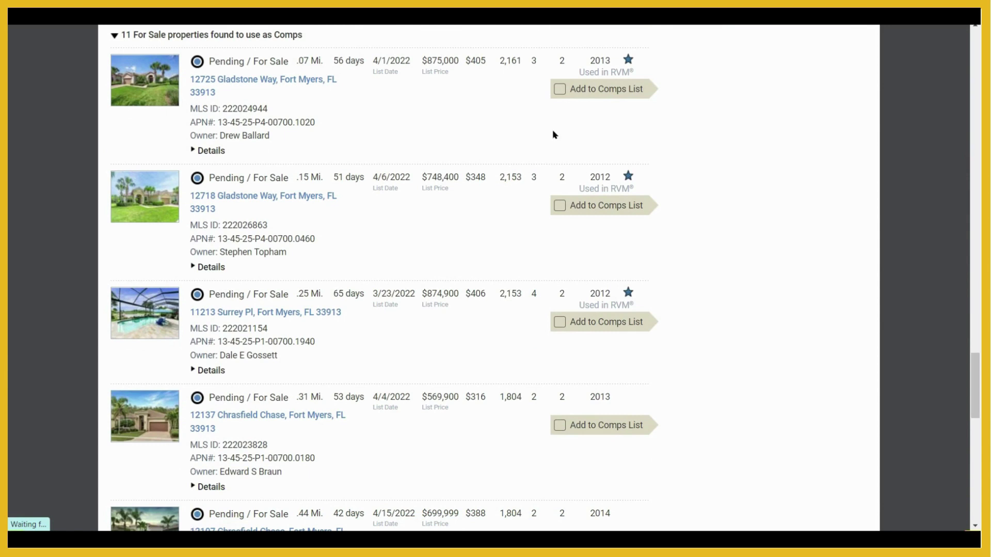
click(560, 89)
click(559, 206)
click(560, 323)
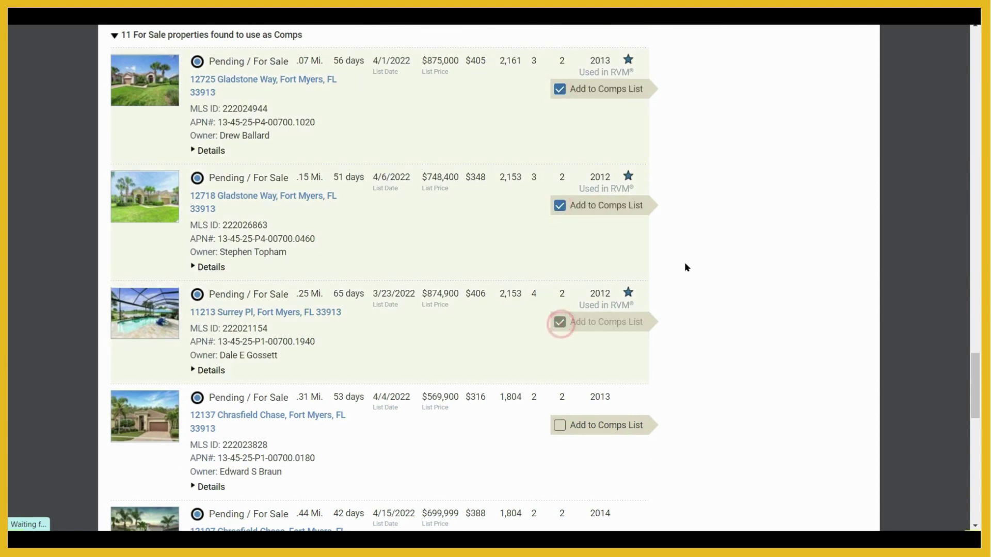
drag(977, 369, 979, 488)
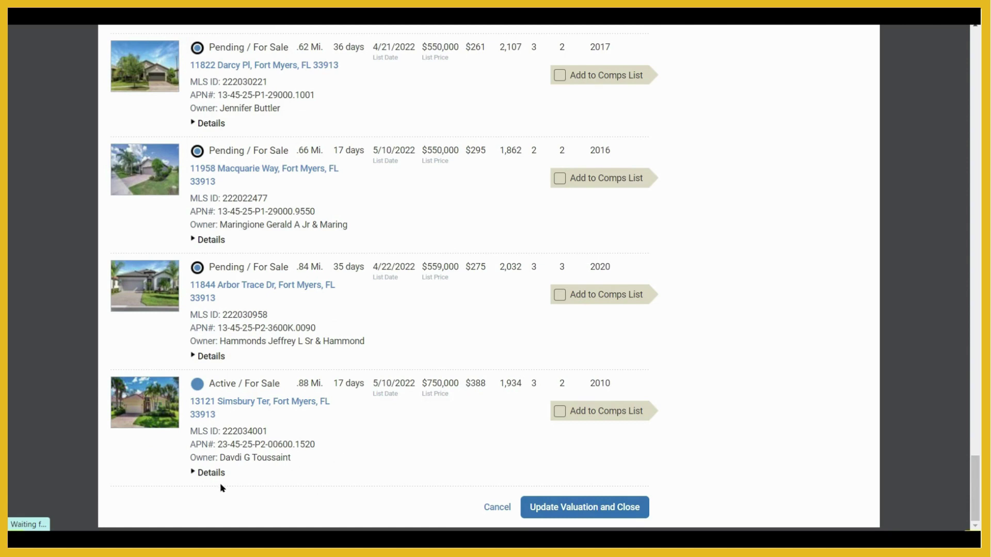
Add the $750,000 active listing as a comp.
click(209, 473)
drag(975, 480, 966, 162)
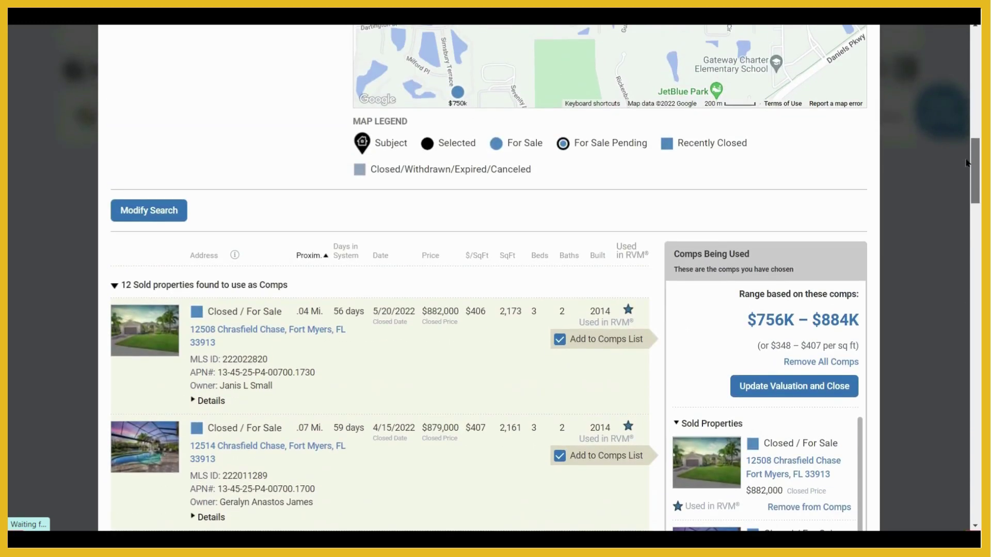
click(153, 220)
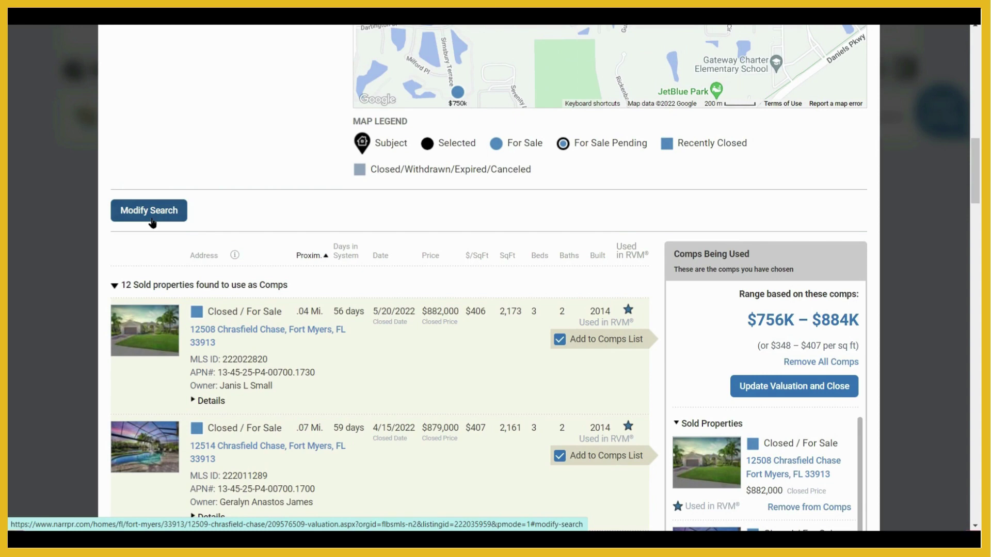
drag(974, 171, 975, 493)
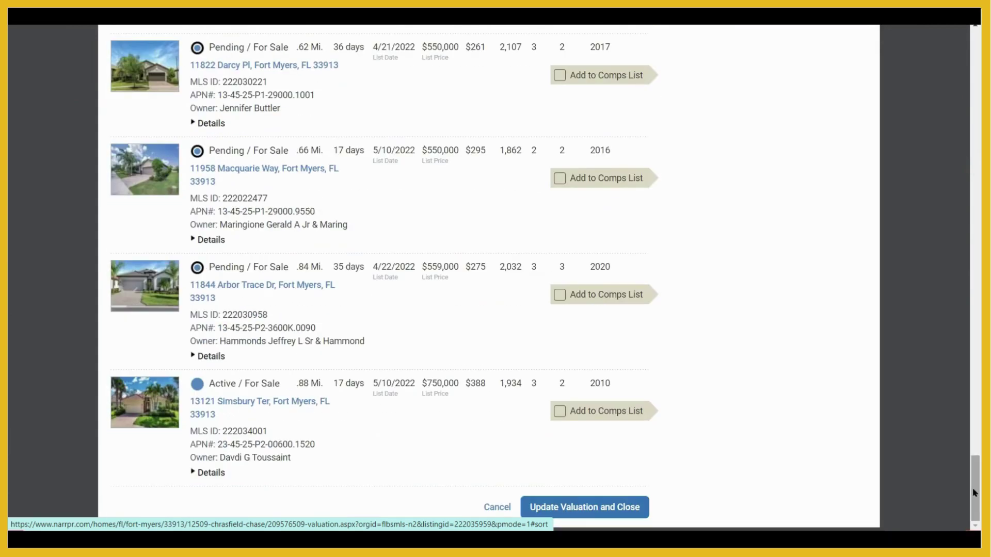
click(560, 412)
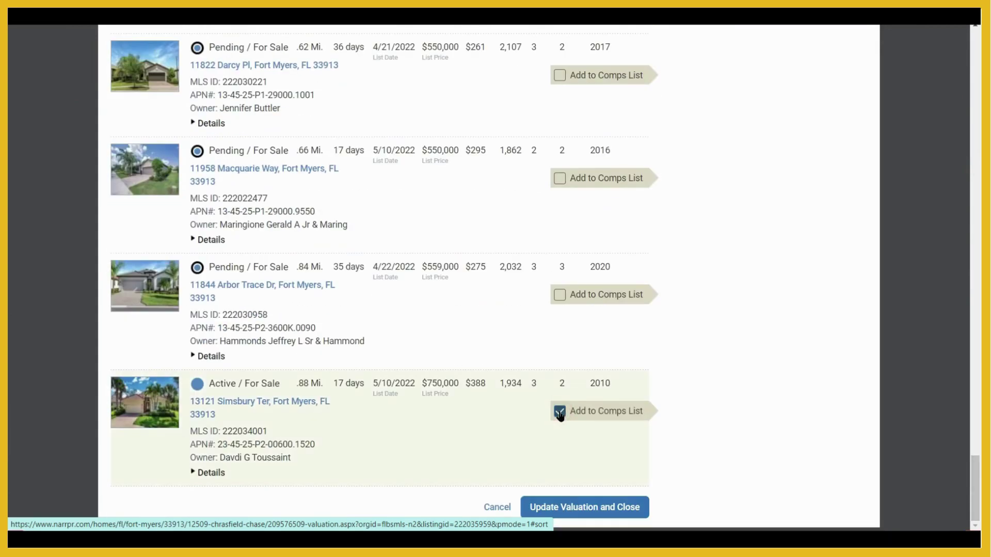
Review the Comps Being Used panel and apply the chosen comps to the valuation.
click(570, 511)
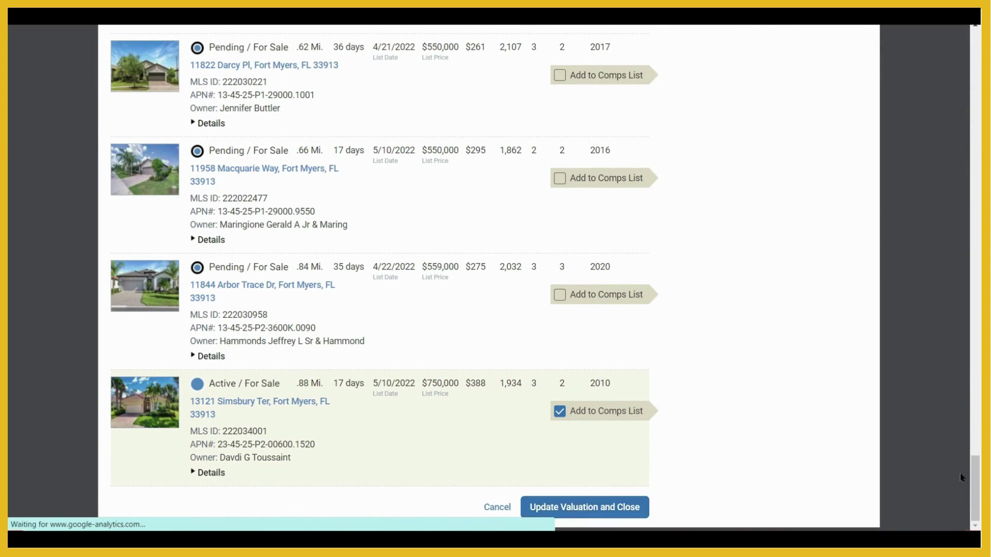
drag(973, 479, 958, 183)
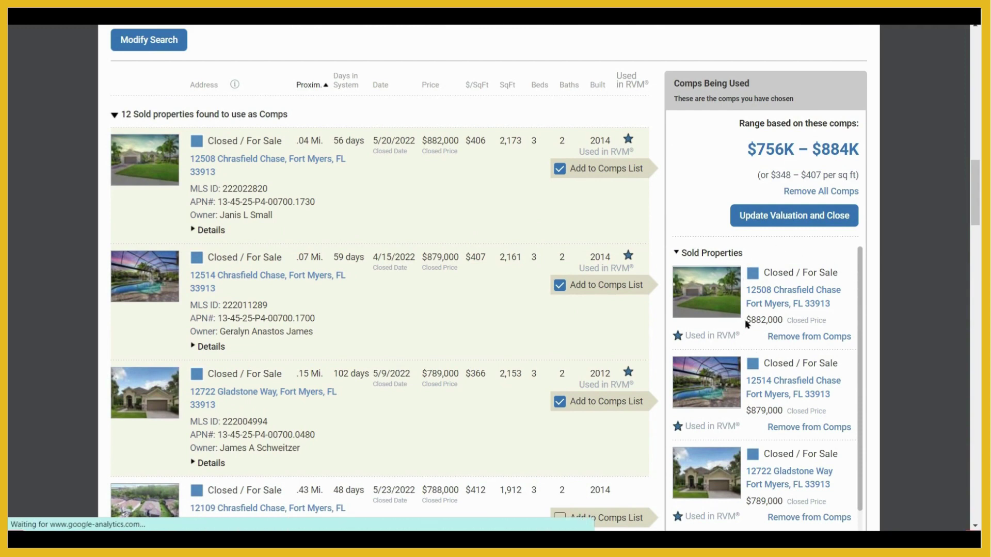
click(796, 339)
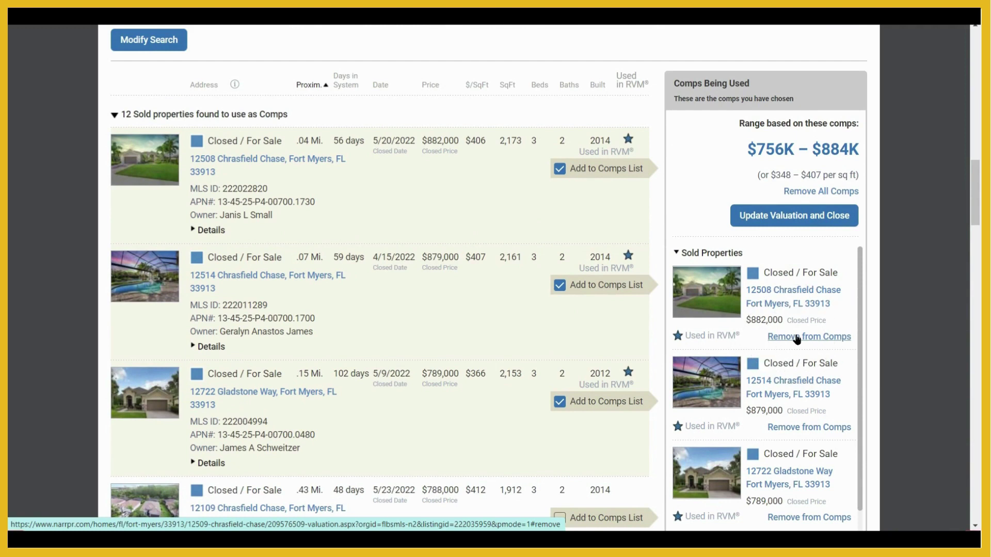
click(818, 192)
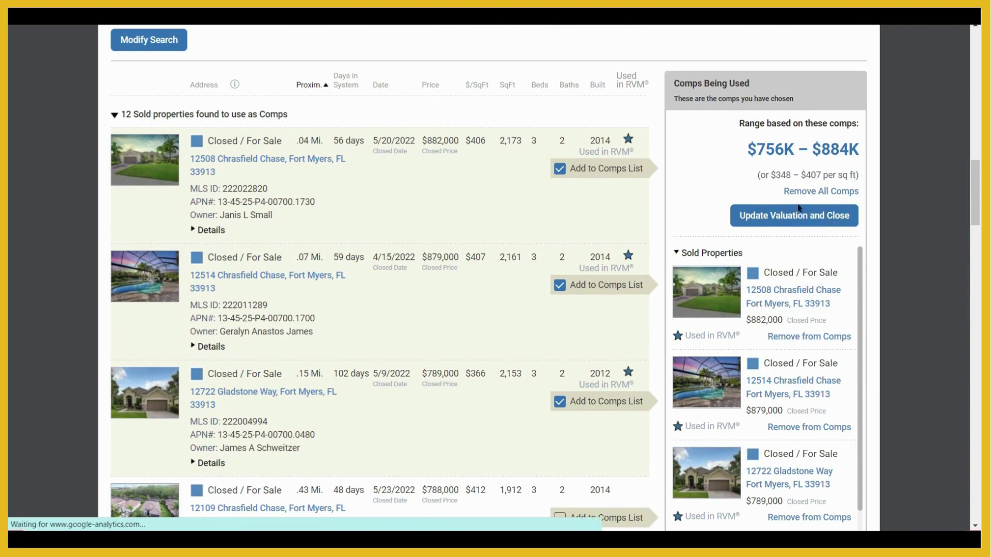
click(798, 221)
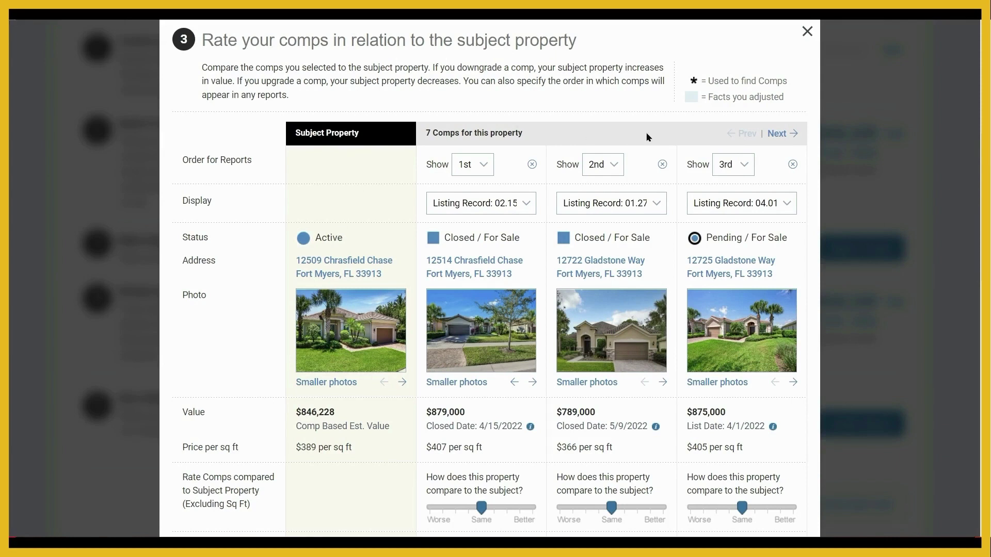
click(484, 170)
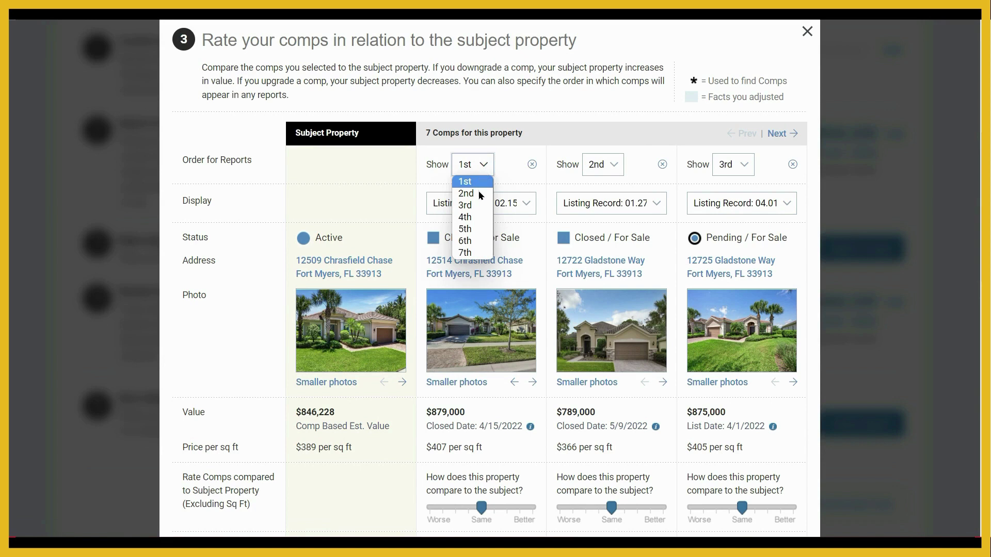
click(475, 223)
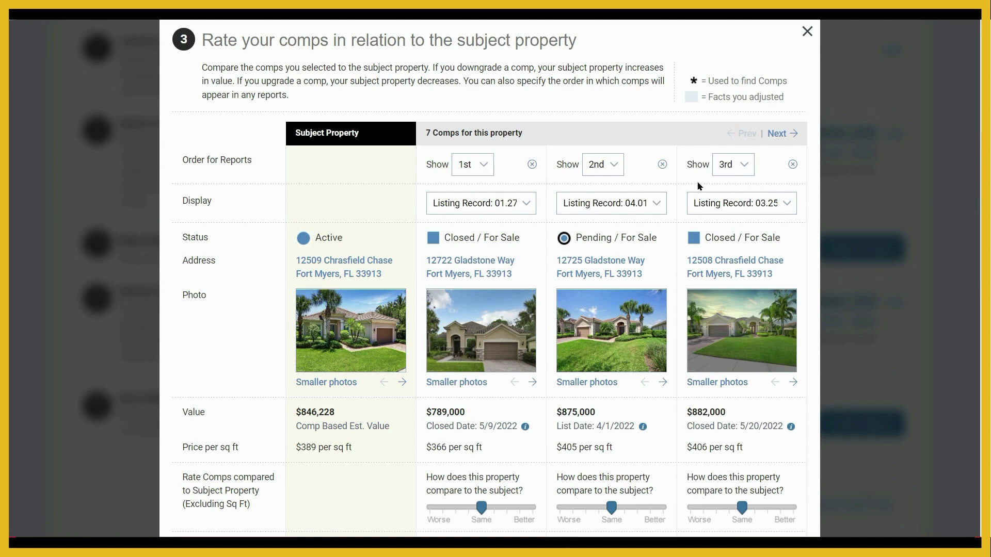
click(531, 165)
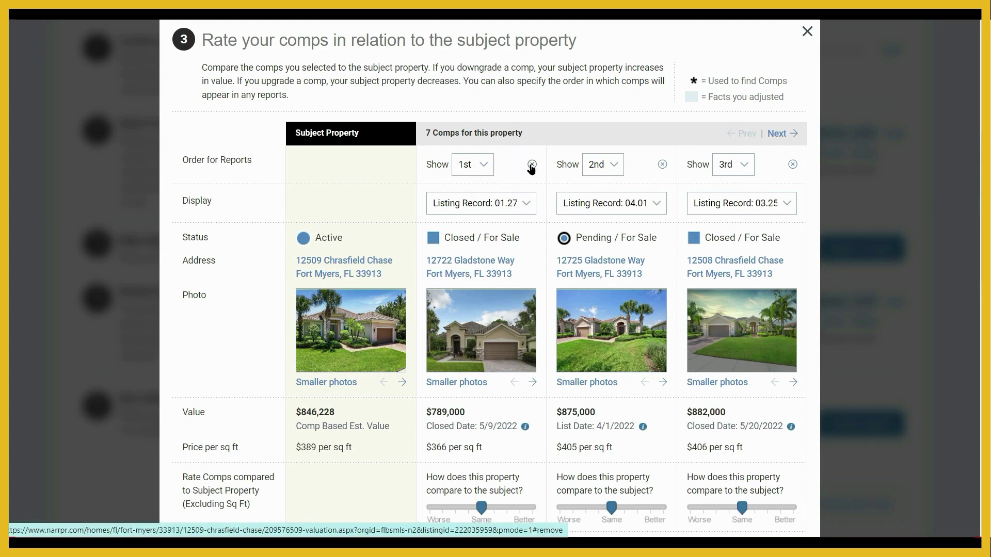
Page through the comps, toggle photo size, and return to the first three comps.
click(777, 134)
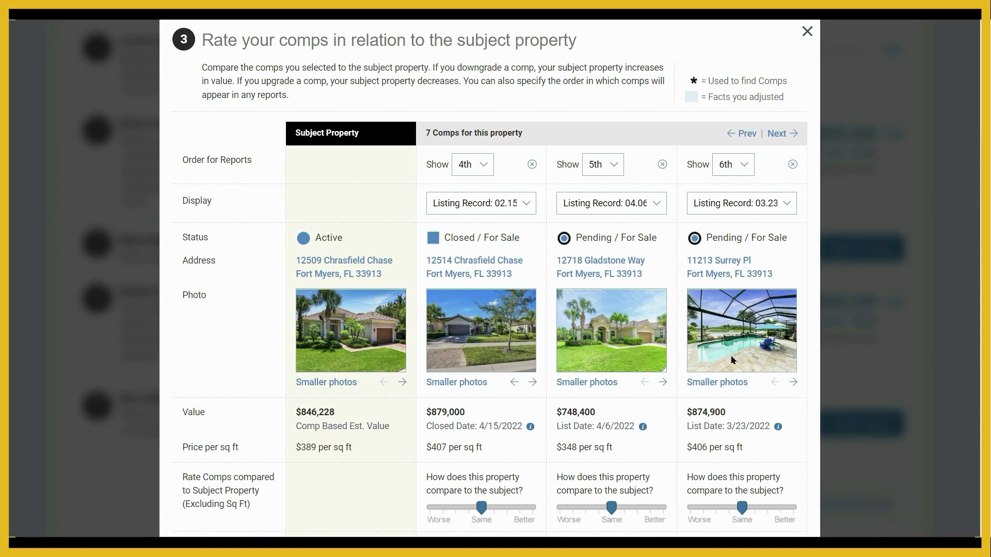
click(721, 384)
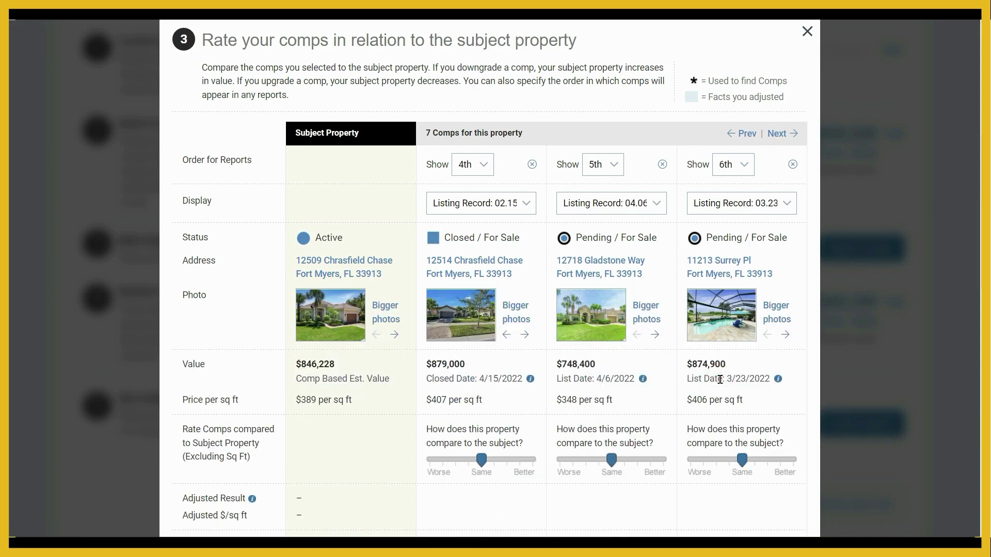
click(776, 318)
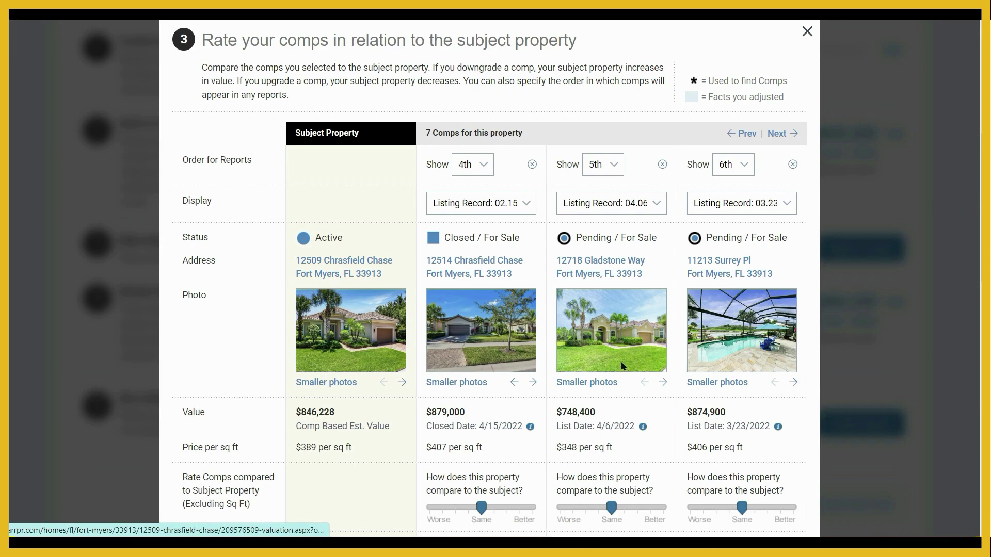
click(793, 382)
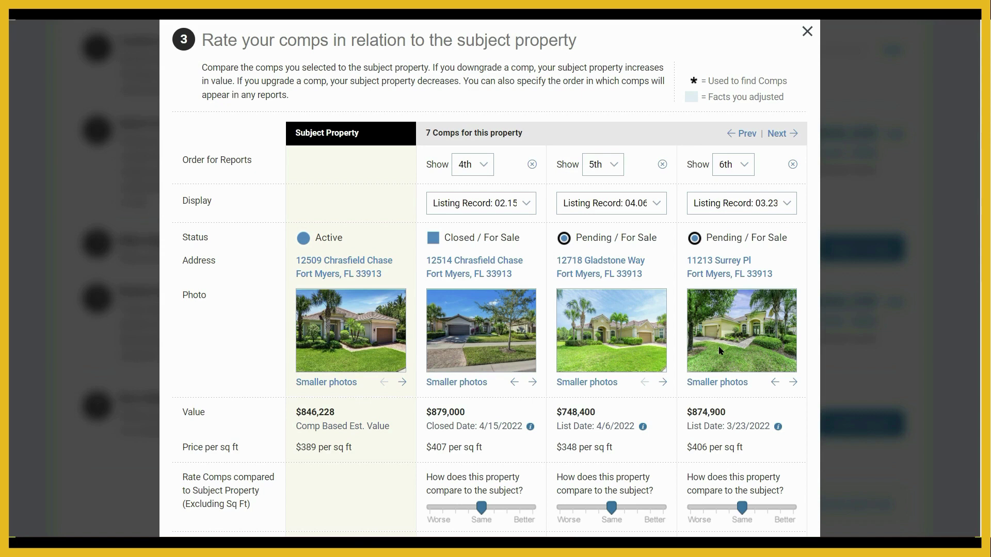
click(782, 134)
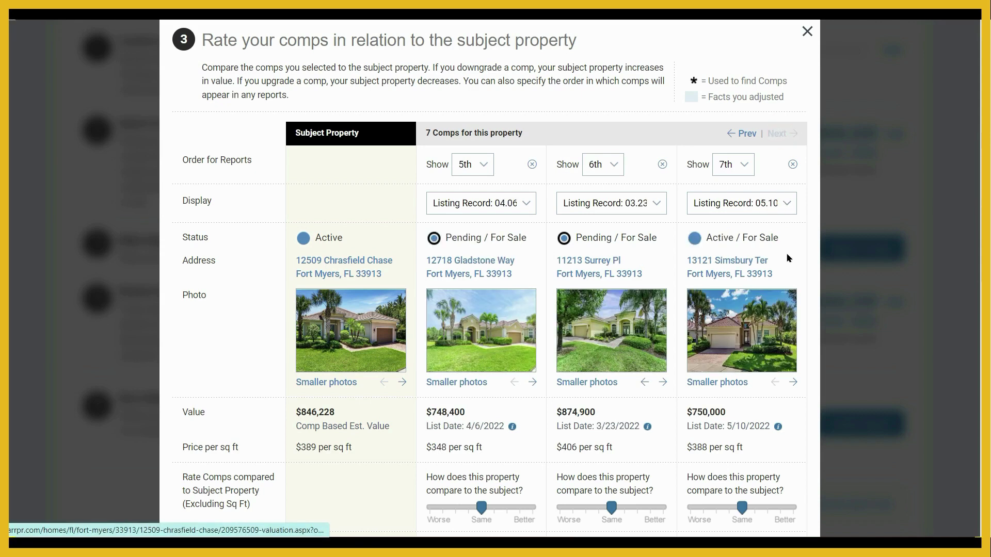
click(740, 134)
click(740, 134)
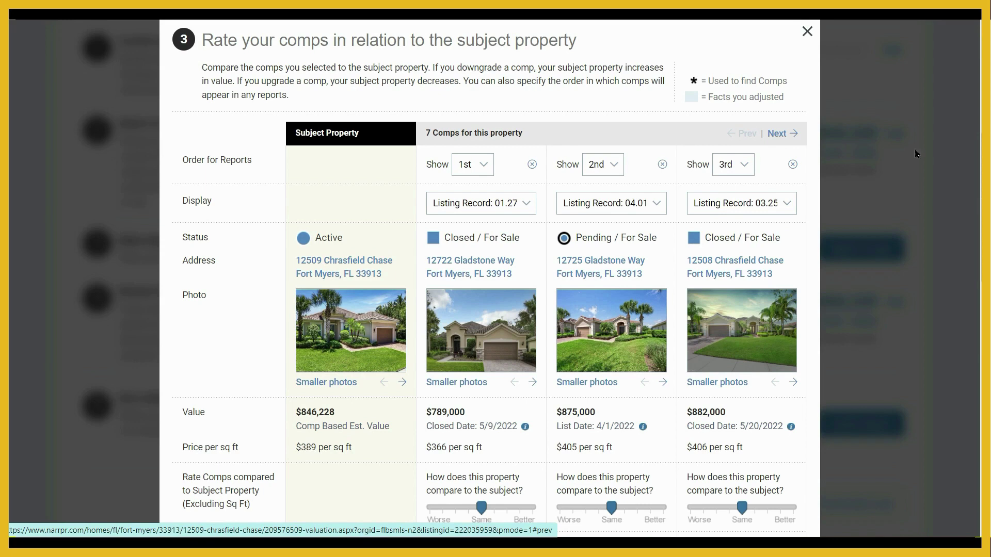
scroll(917, 153, down, 5)
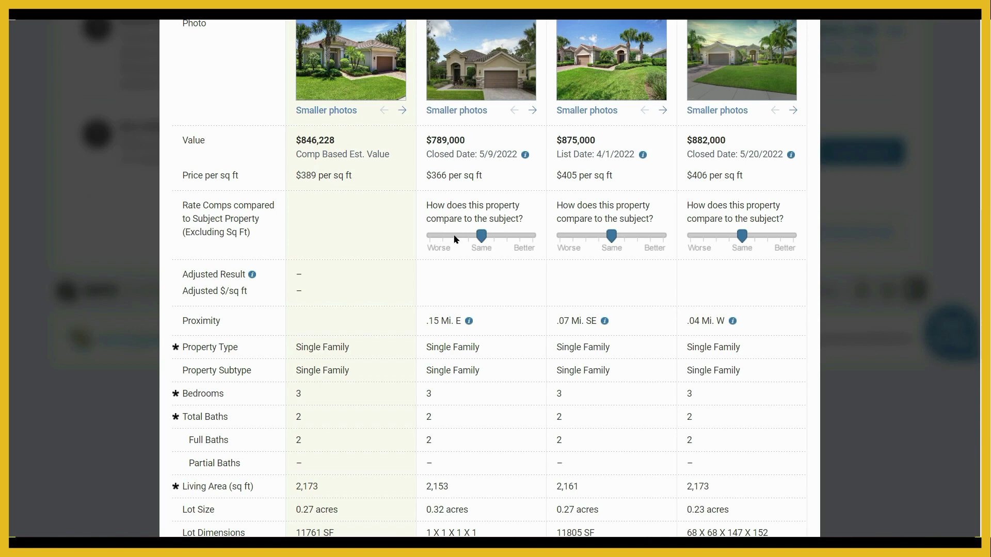
drag(482, 238, 474, 239)
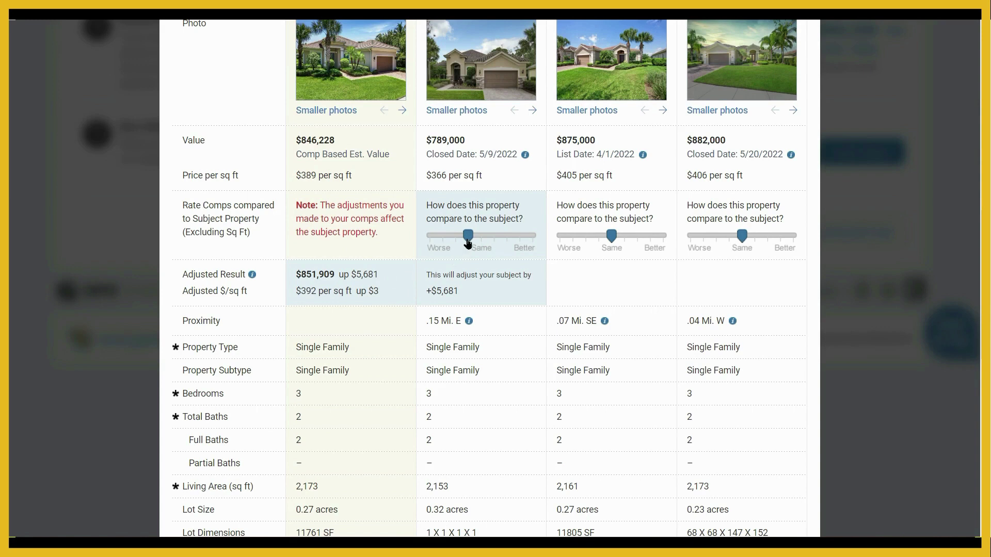
drag(468, 239, 456, 238)
drag(456, 236, 481, 236)
click(467, 237)
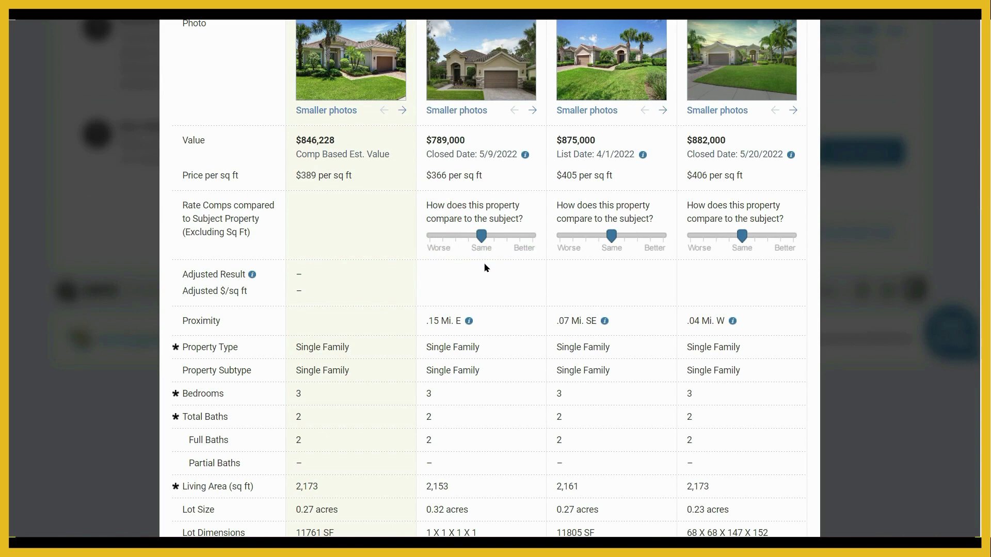
drag(481, 237, 490, 239)
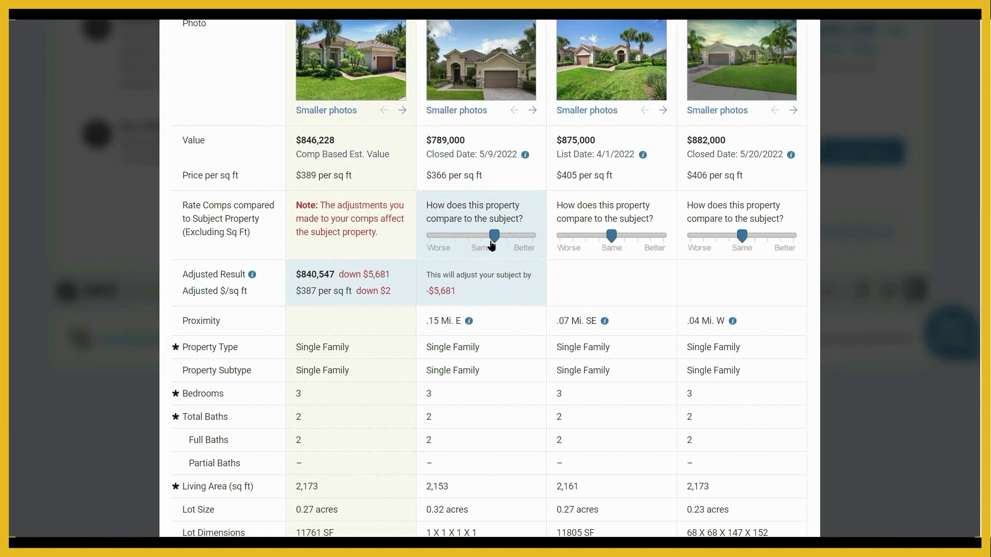
mouse_move(493, 238)
mouse_down()
mouse_move(503, 243)
mouse_move(483, 237)
mouse_move(494, 238)
mouse_up()
drag(611, 236, 600, 236)
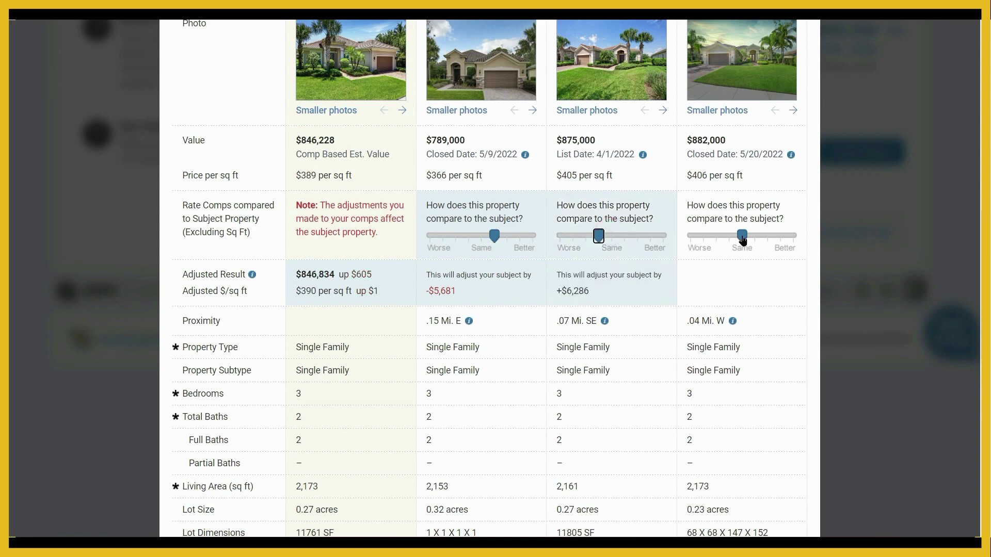
drag(742, 236, 767, 238)
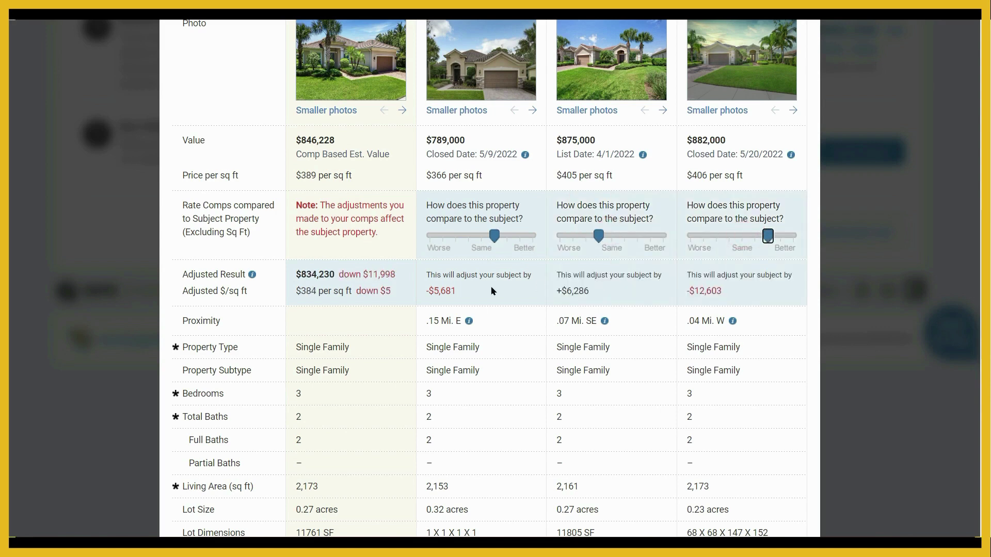
click(402, 299)
scroll(980, 262, down, 5)
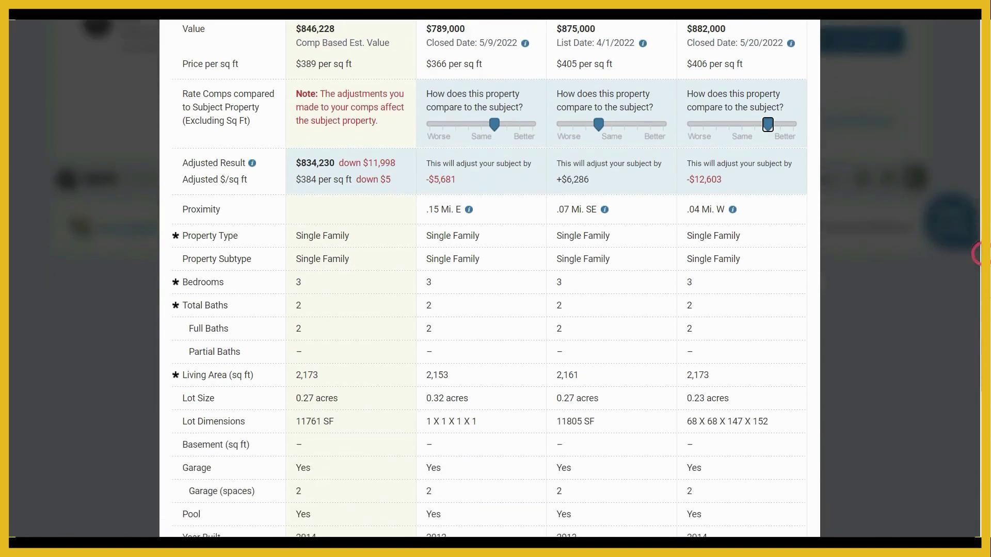
scroll(489, 279, down, 2)
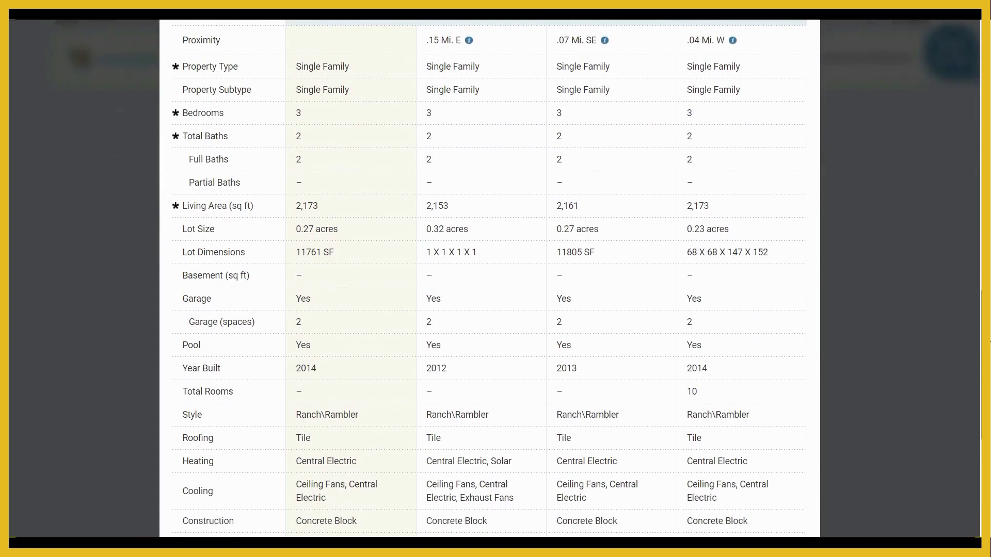
scroll(489, 278, down, 4)
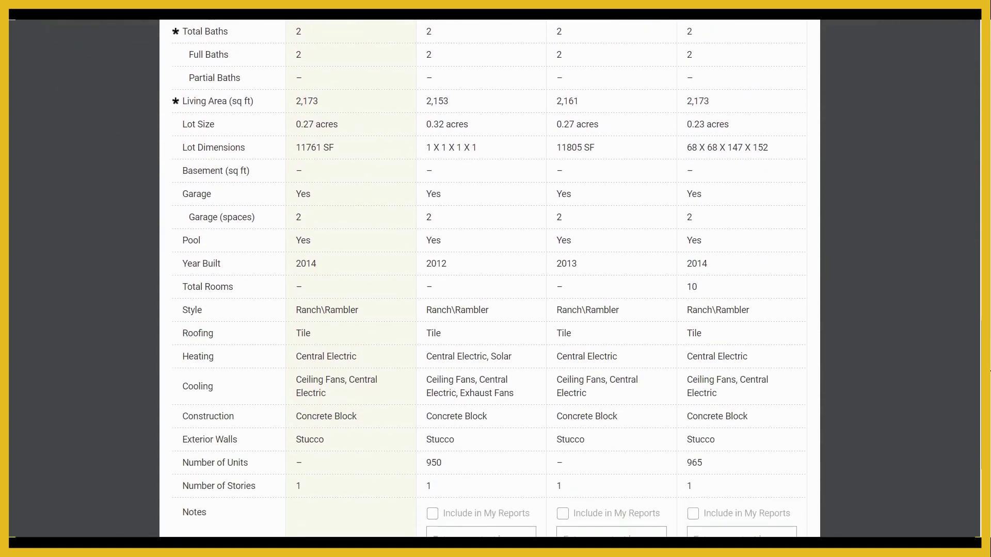
scroll(433, 331, down, 1)
click(435, 340)
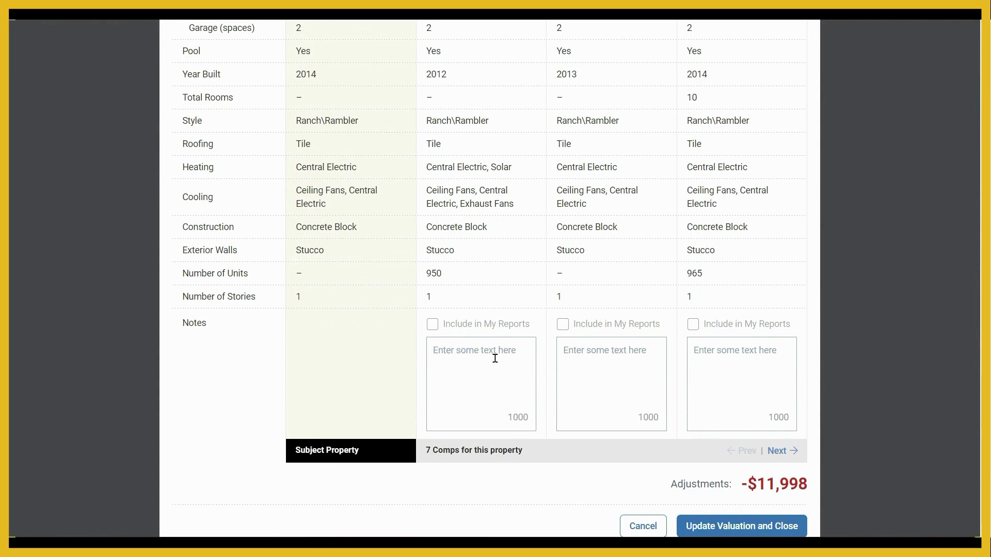
click(433, 326)
scroll(979, 221, up, 10)
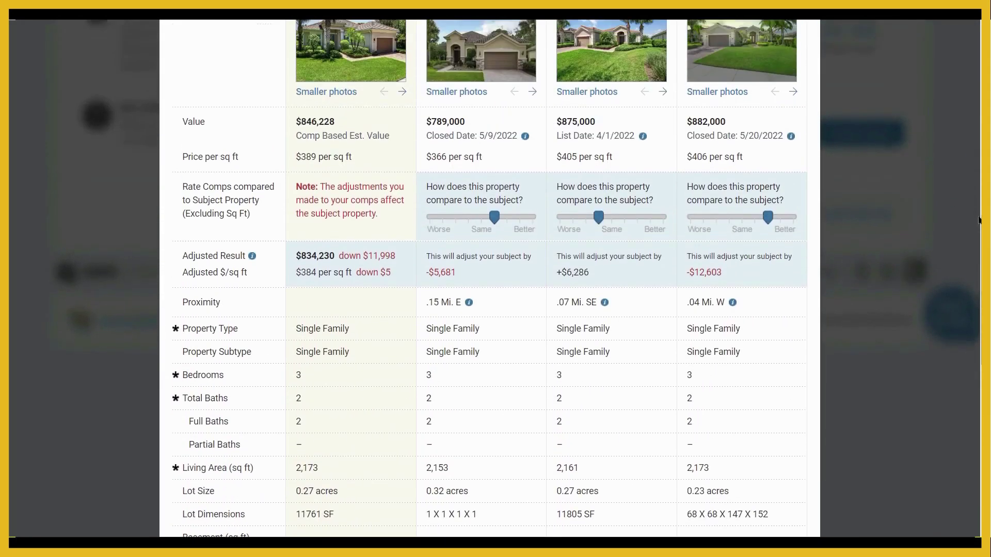
scroll(979, 220, up, 8)
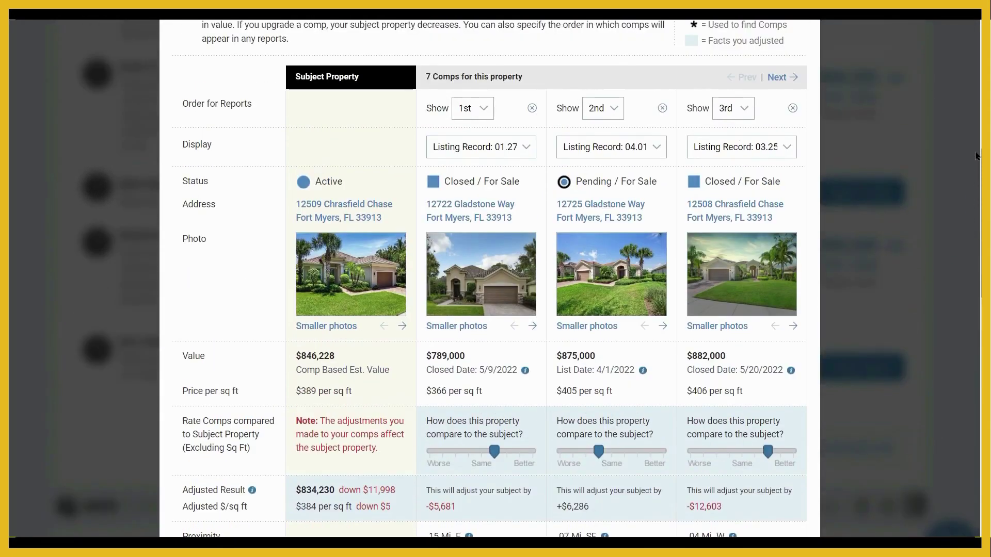
scroll(975, 156, up, 2)
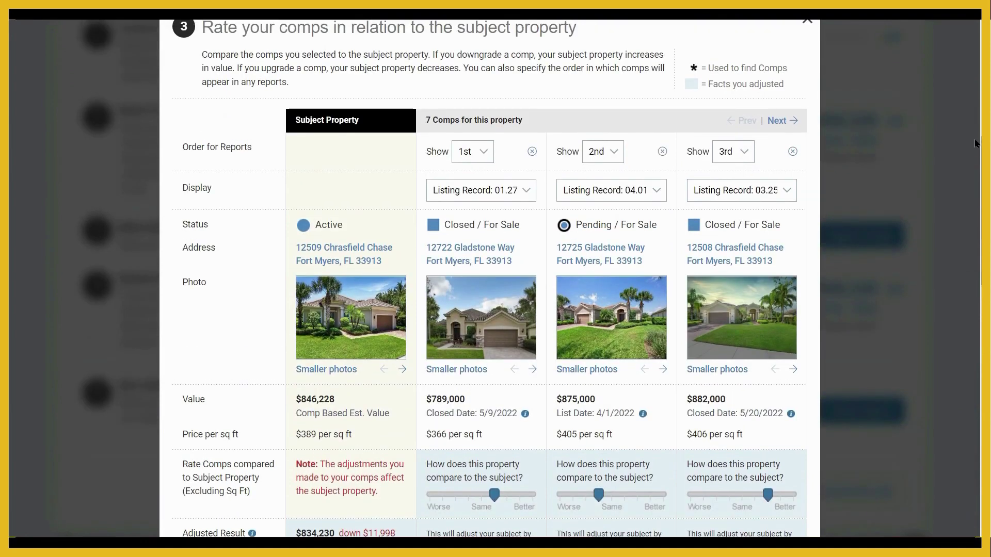
scroll(975, 144, down, 15)
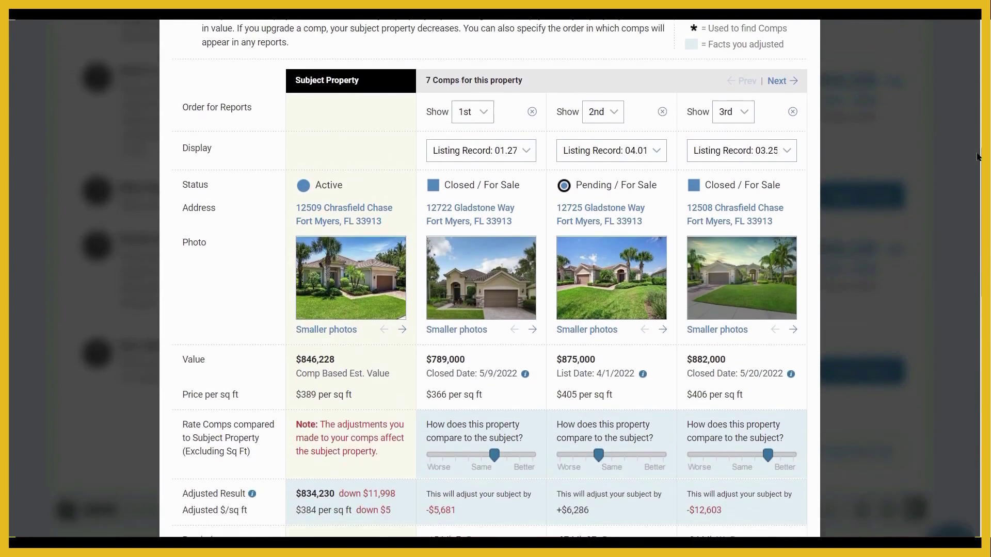
scroll(494, 278, down, 15)
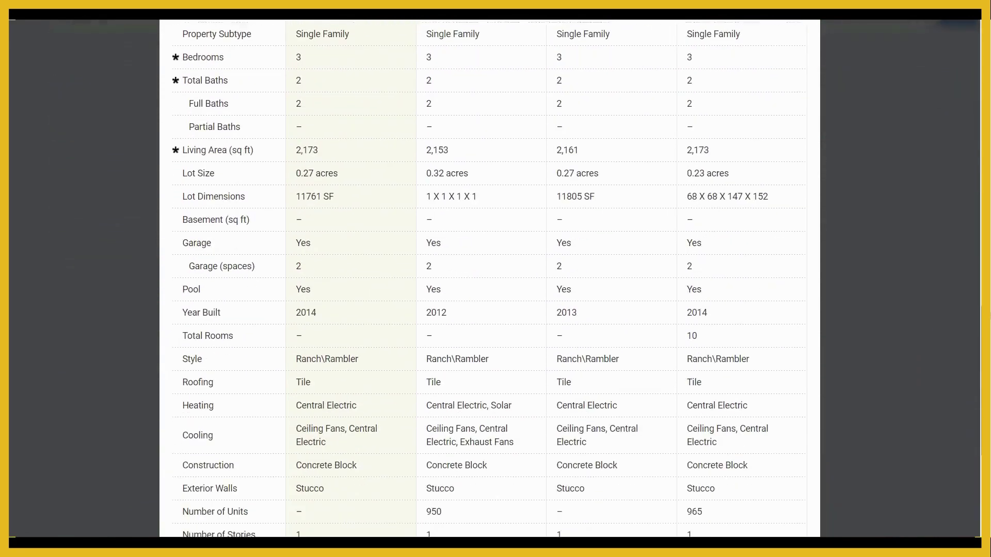